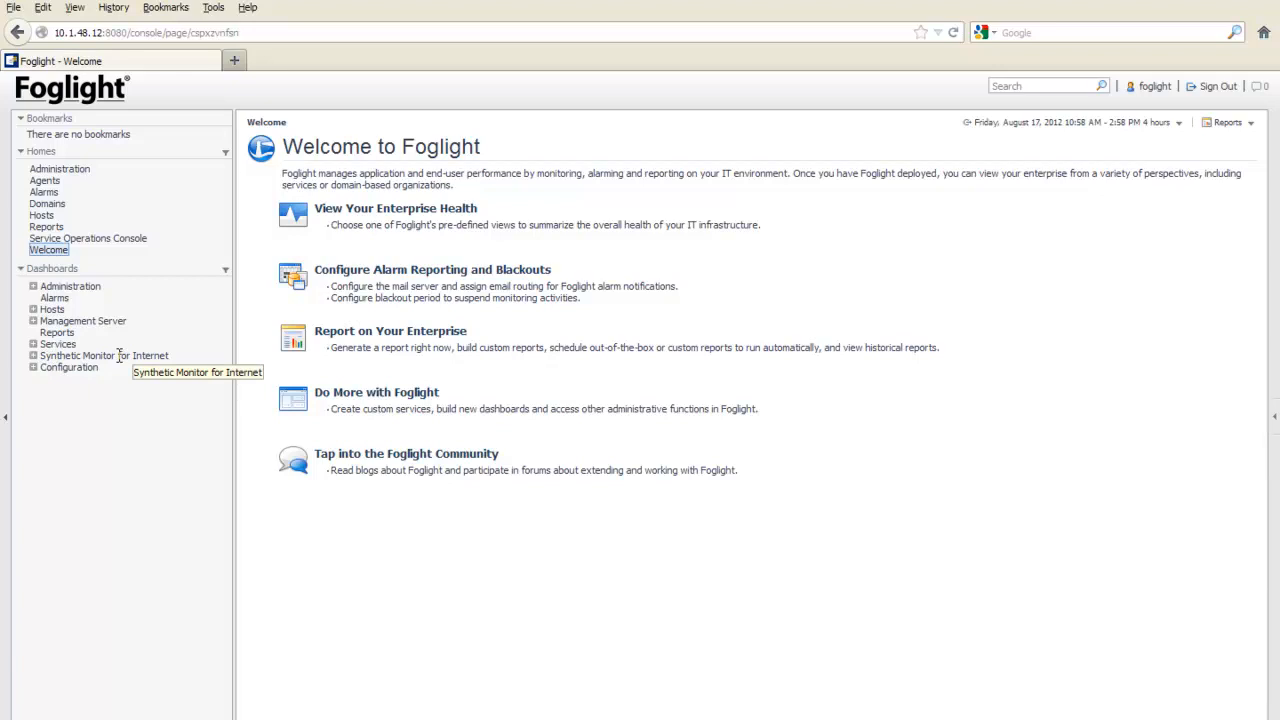
- Install the QuestClick script recording add-on from the Synthetic Monitor for Internet administration page, accepting the license terms, and close its README page
{"action": "left_click", "coordinate": [33, 355]}
{"action": "left_click", "coordinate": [72, 367]}
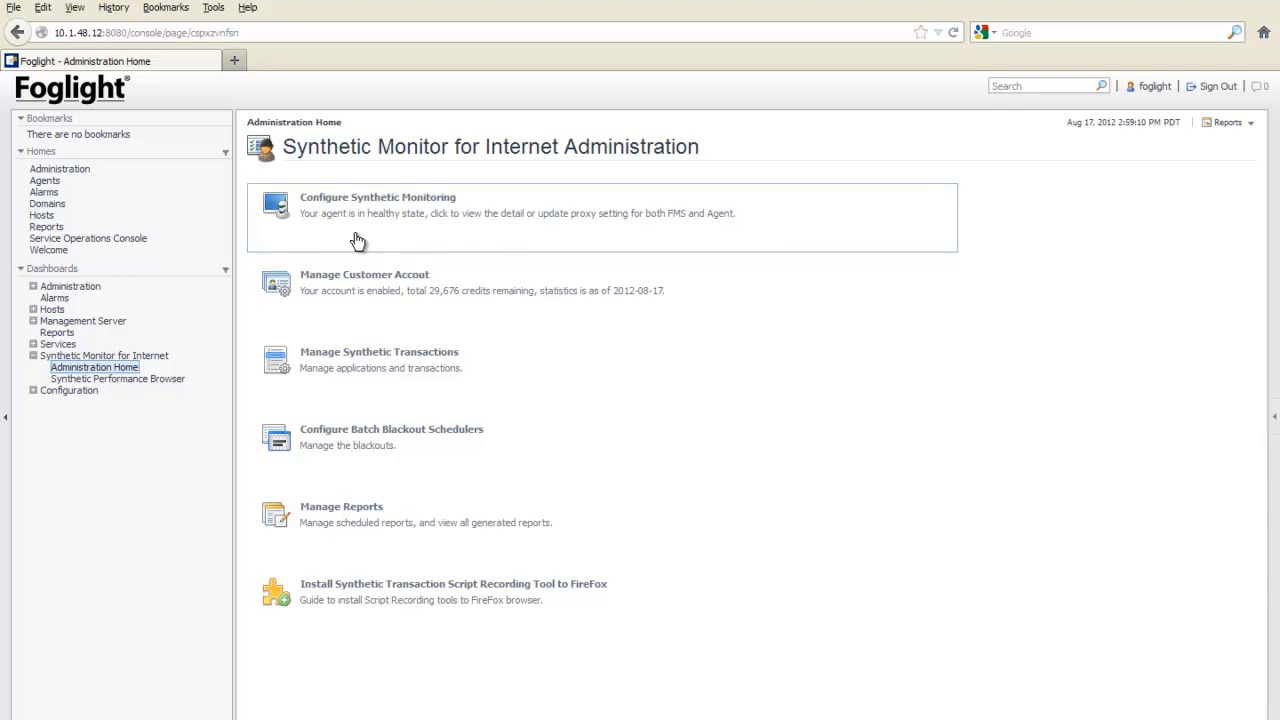
{"action": "left_click", "coordinate": [343, 600]}
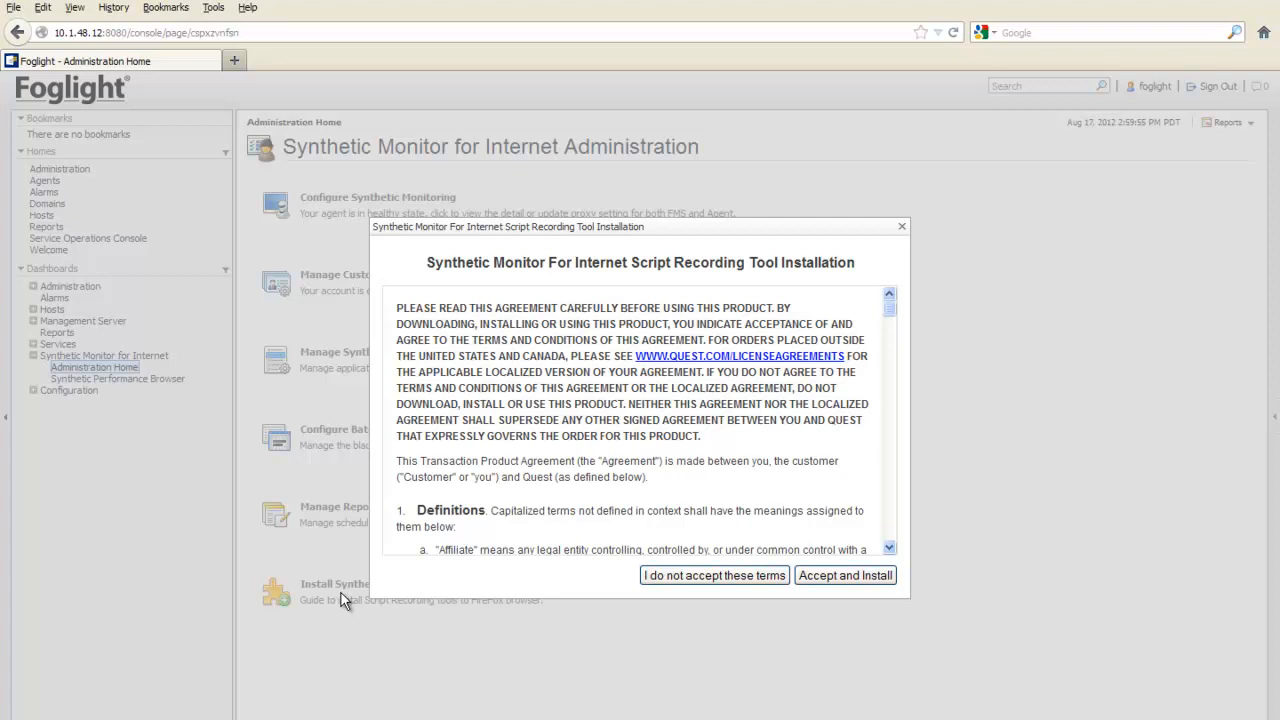
{"action": "left_click", "coordinate": [853, 579]}
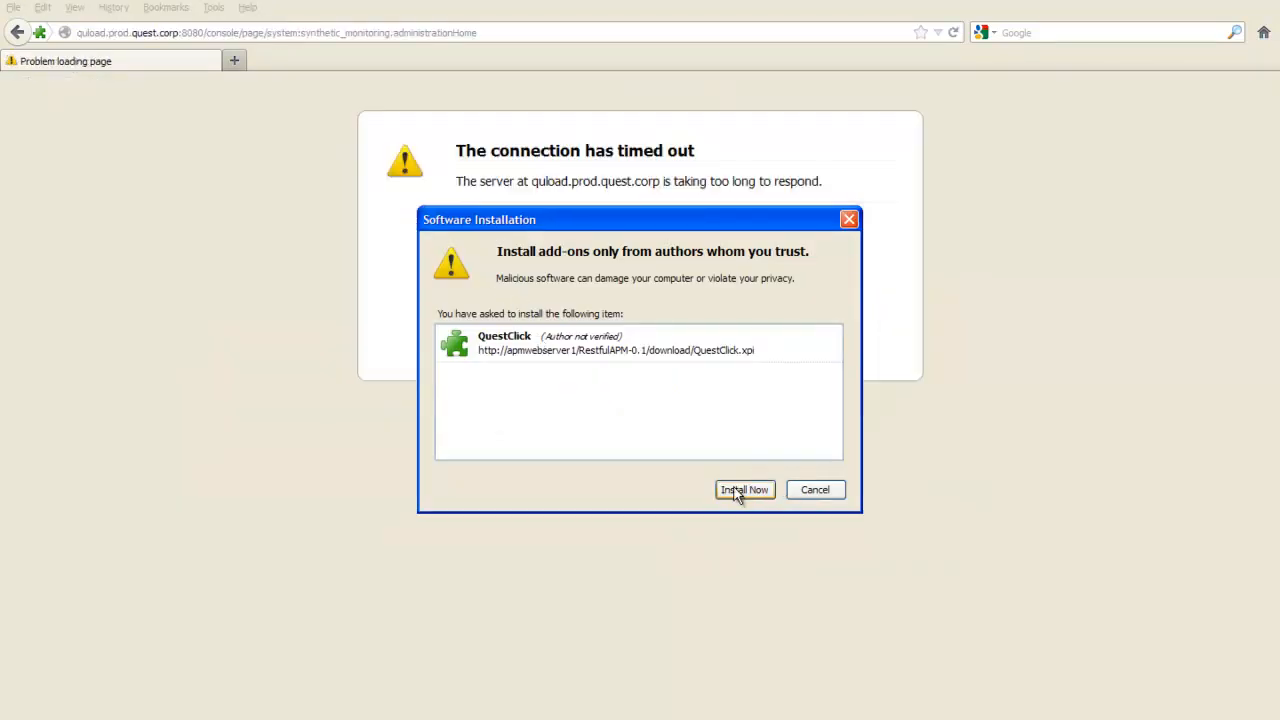
{"action": "left_click", "coordinate": [740, 490]}
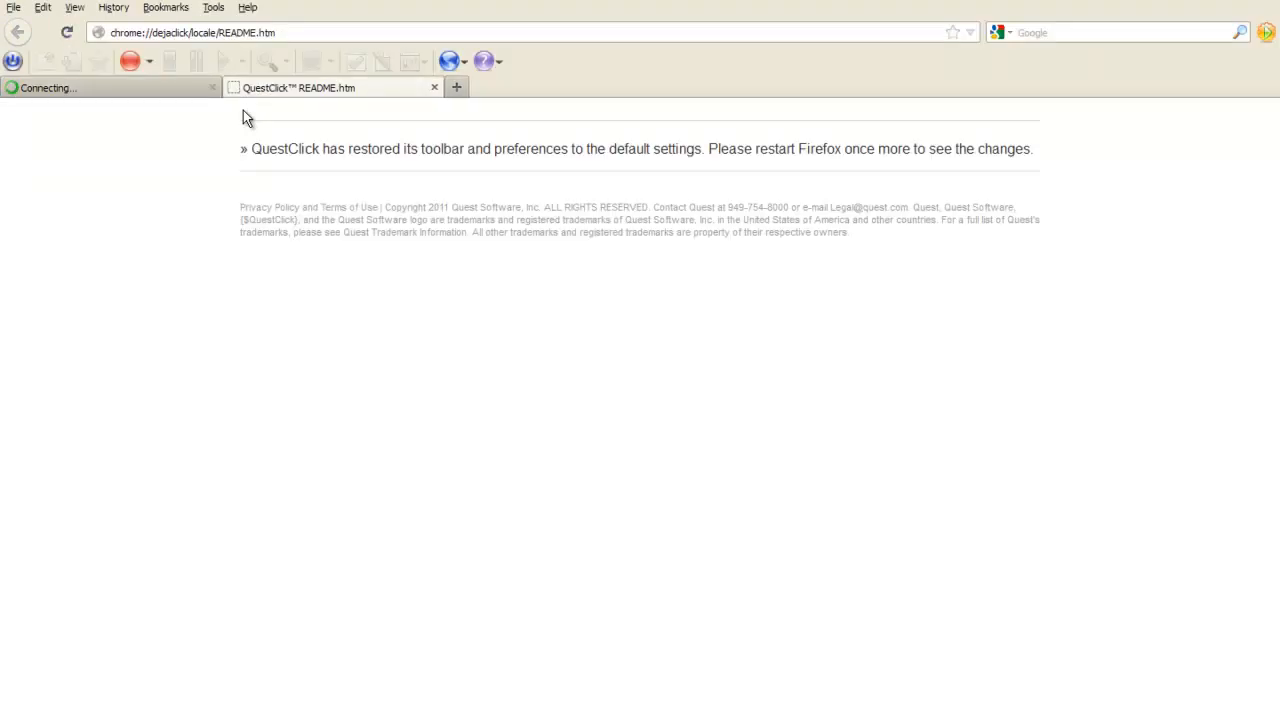
{"action": "left_click", "coordinate": [434, 88]}
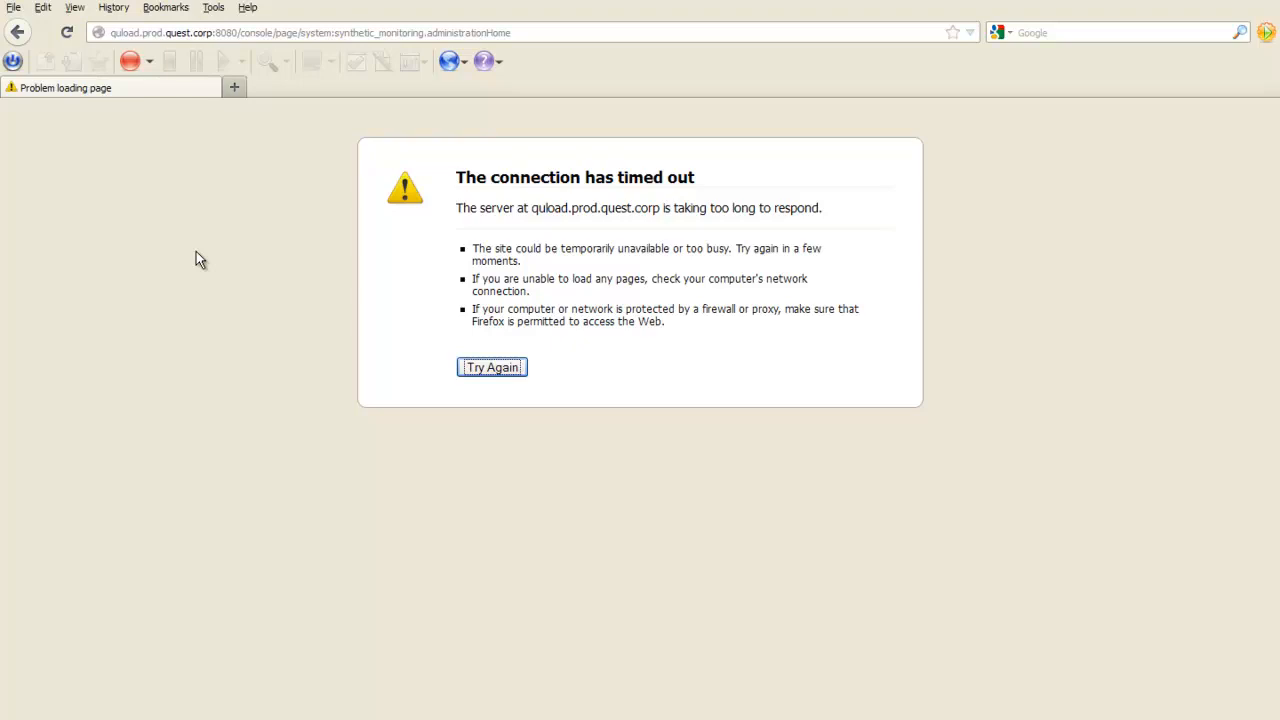
- Start a new QuestClick recording in Normal mode with the Simulate New Visitor option enabled
{"action": "left_click", "coordinate": [148, 62]}
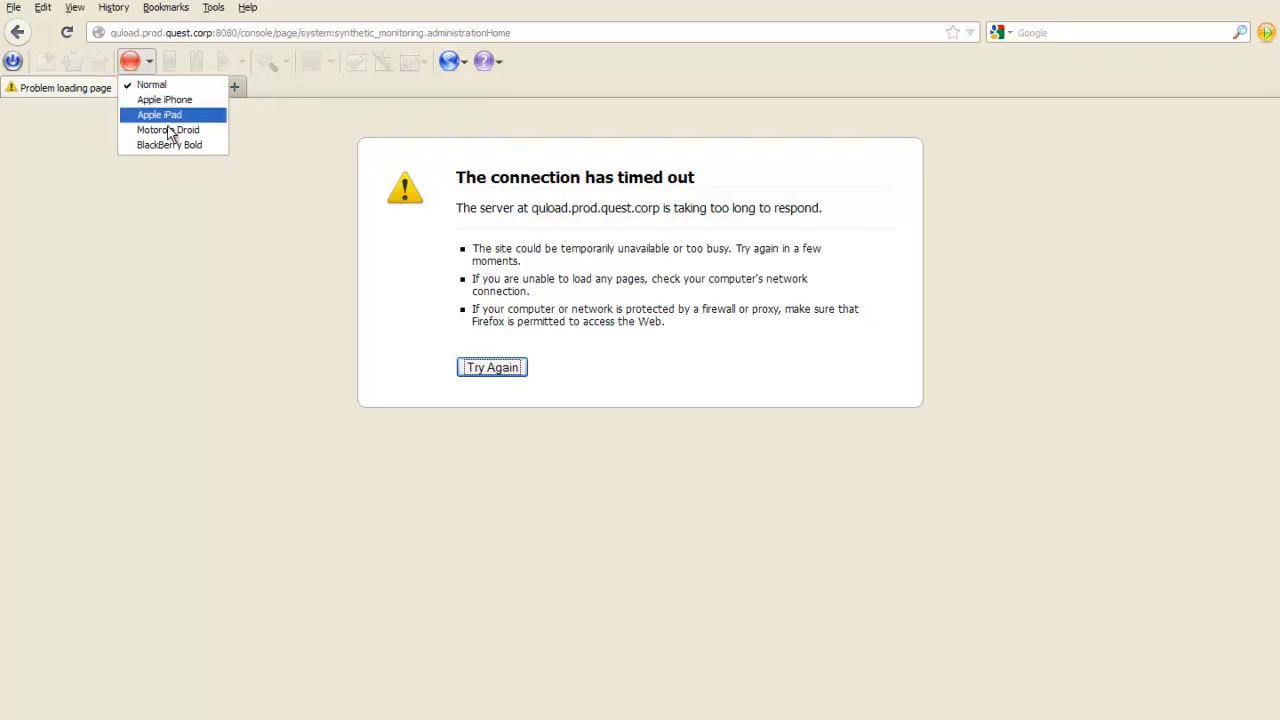
{"action": "left_click", "coordinate": [130, 62]}
{"action": "left_click", "coordinate": [131, 62]}
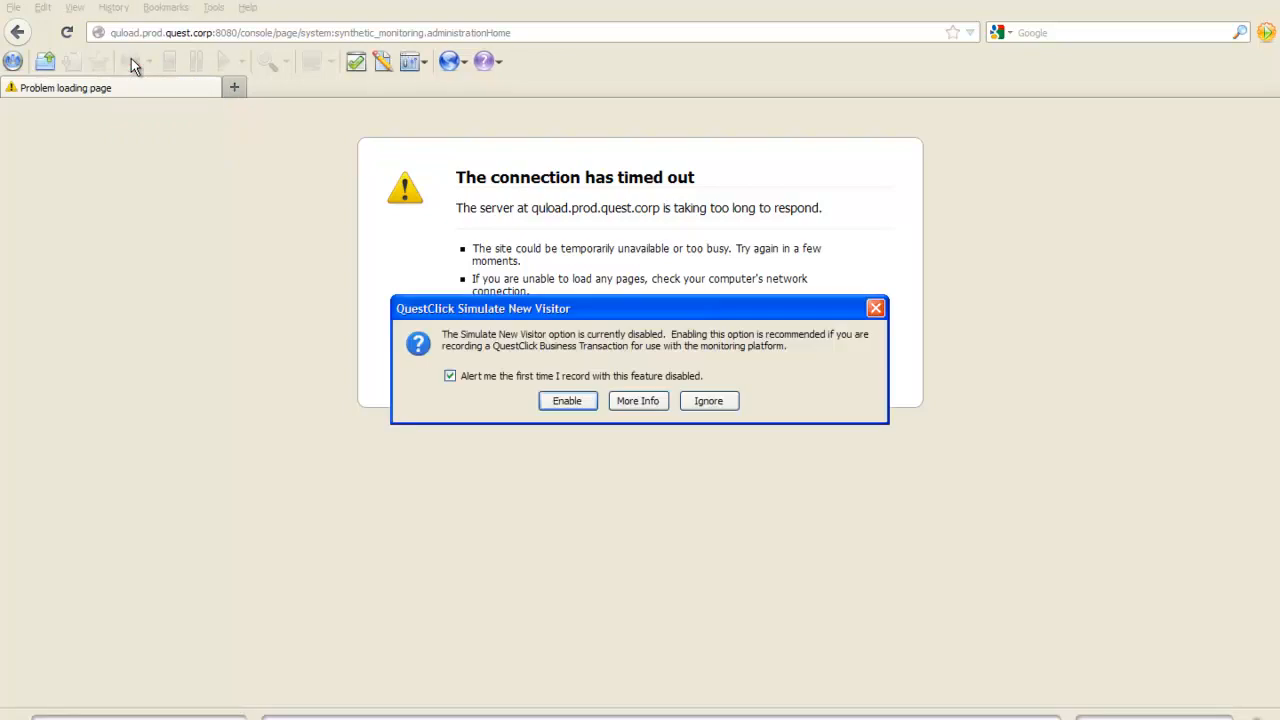
{"action": "left_click", "coordinate": [567, 401]}
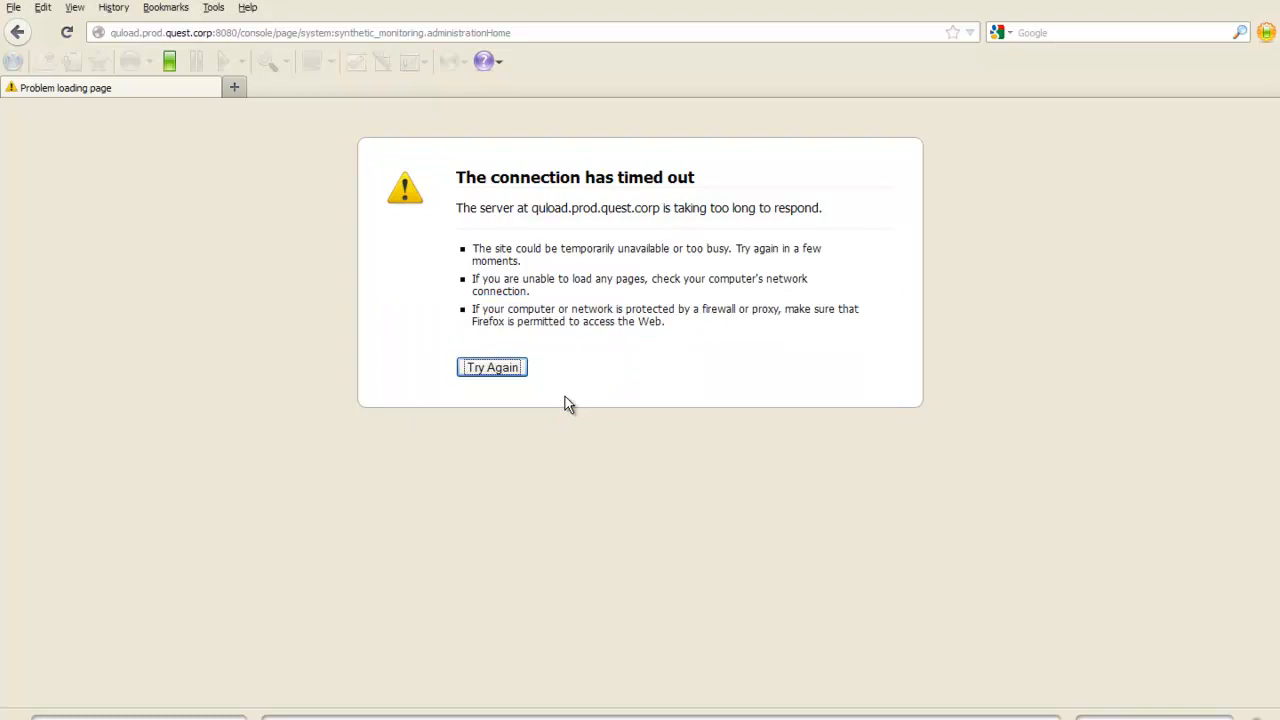
- Record a visit to amazon.com that goes to the Gift Cards page and from there to the Your Account page
{"action": "left_click", "coordinate": [157, 34]}
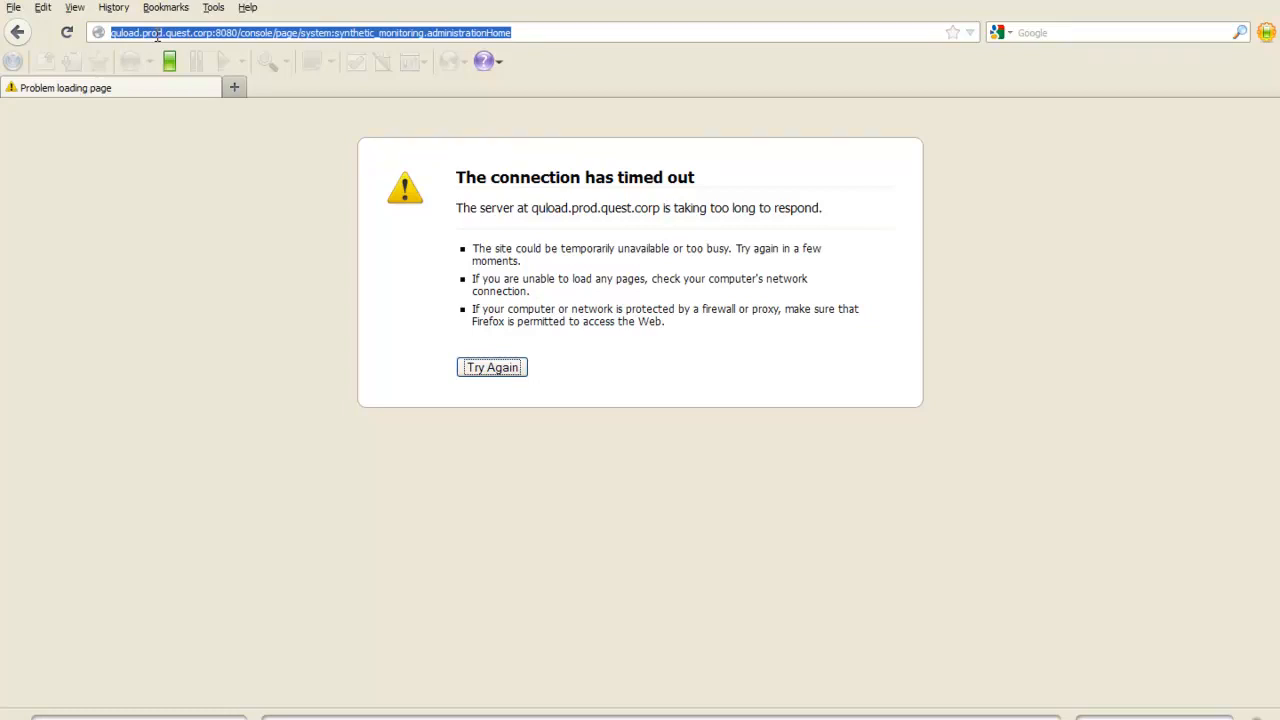
{"action": "type", "text": "amazon.com/"}
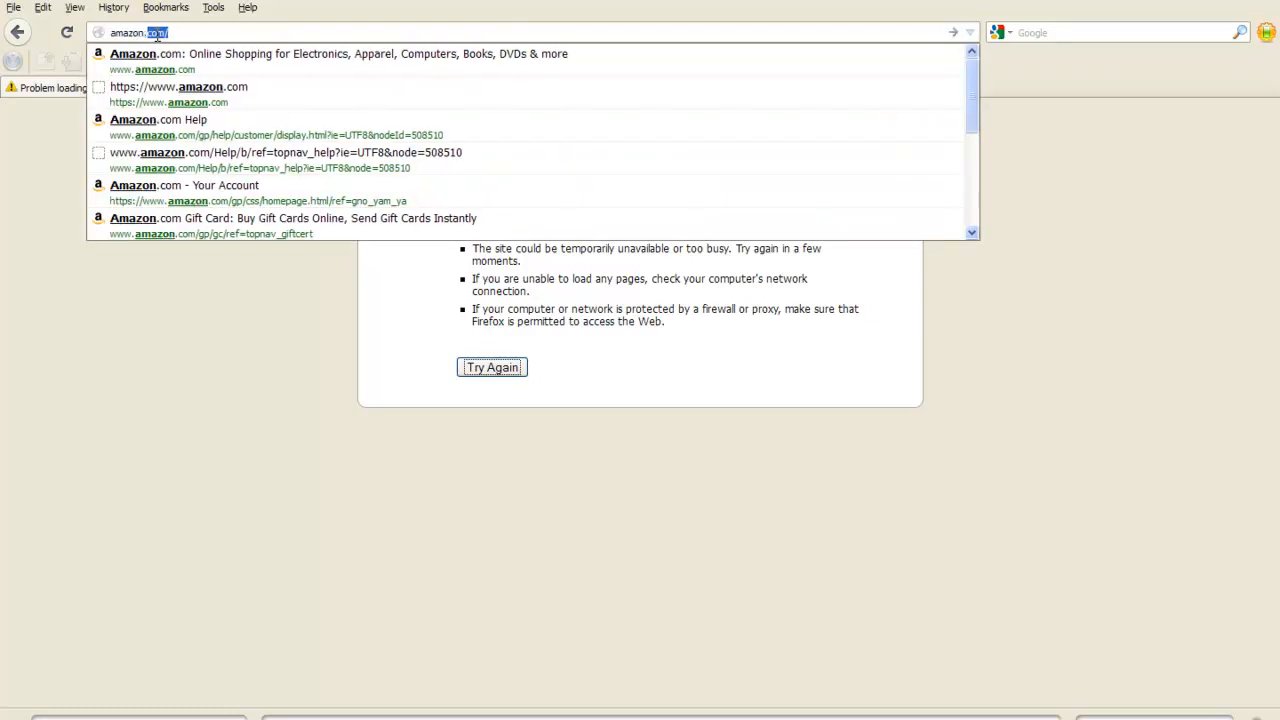
{"action": "key", "text": "Return"}
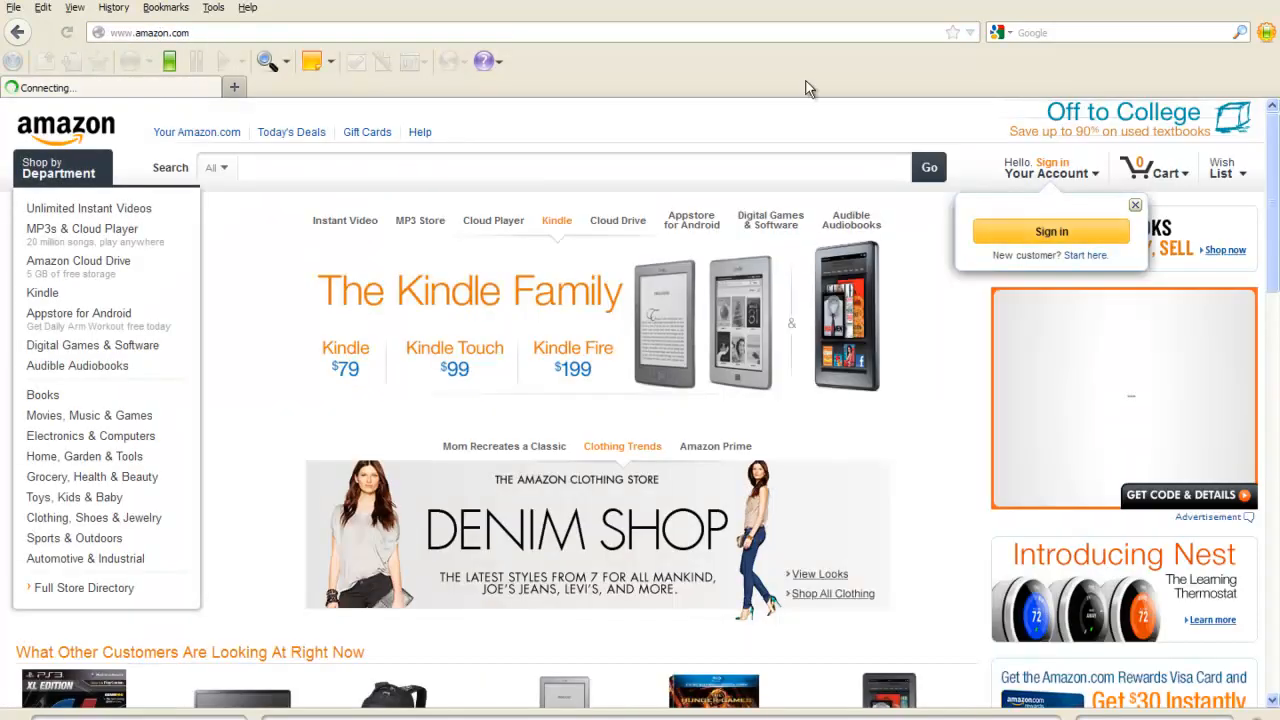
{"action": "left_click", "coordinate": [367, 134]}
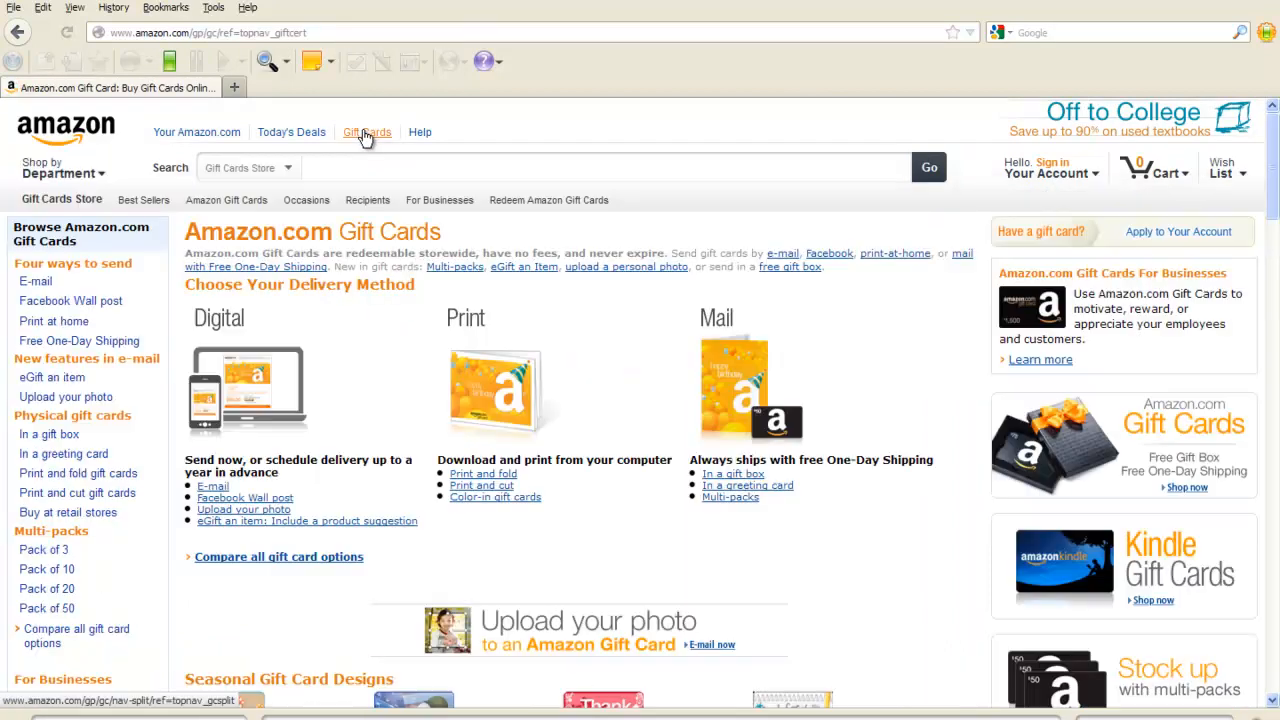
{"action": "left_click", "coordinate": [1055, 172]}
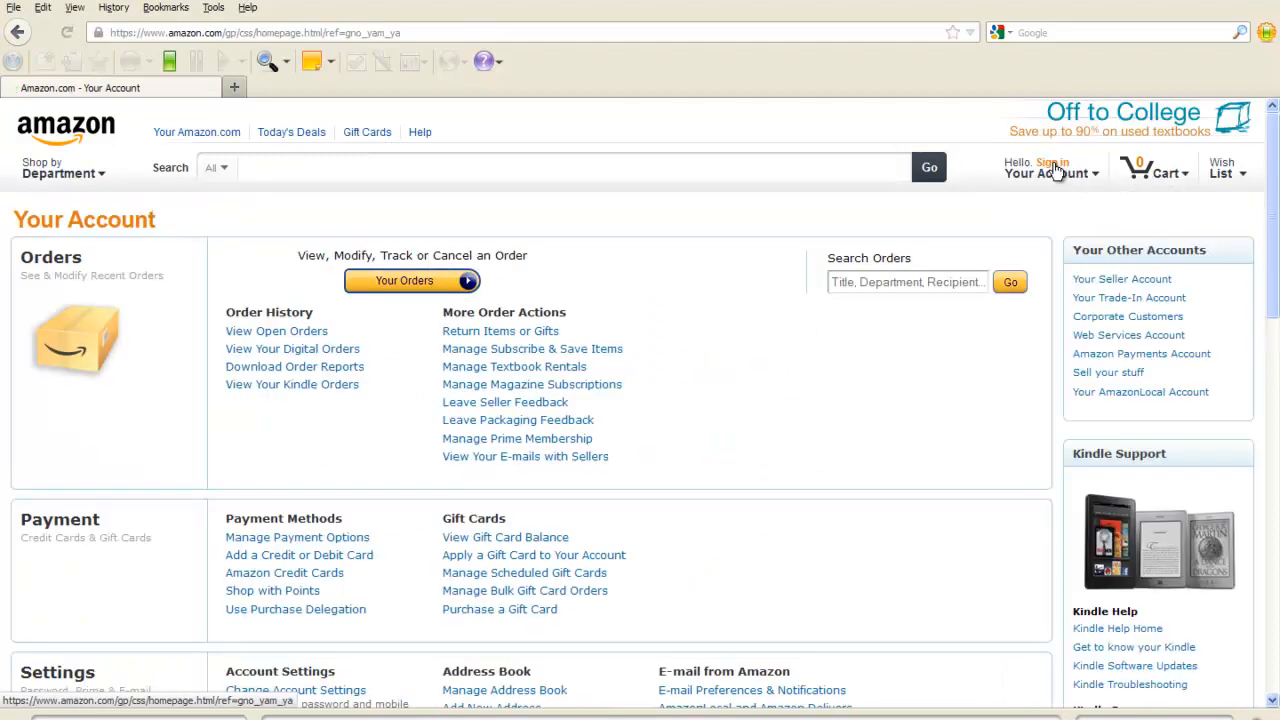
- Stop the recording and replay the recorded script to verify it
{"action": "left_click", "coordinate": [169, 63]}
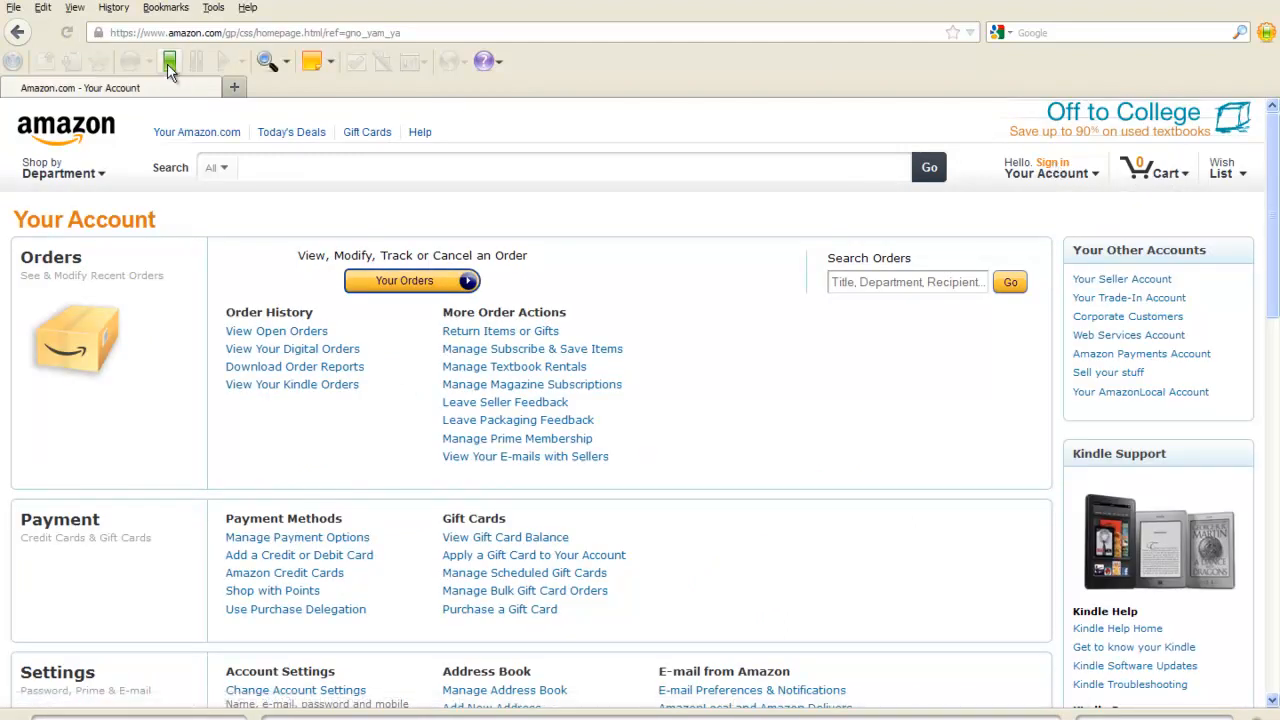
{"action": "left_click", "coordinate": [169, 63]}
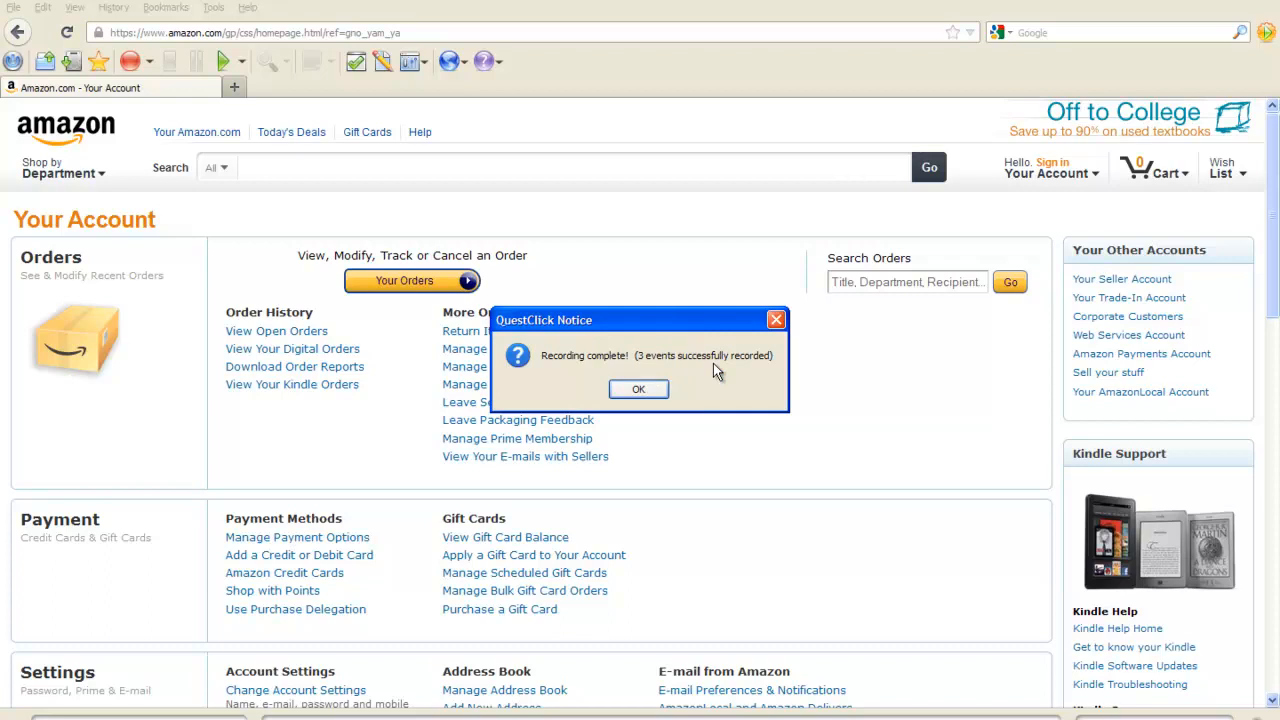
{"action": "left_click", "coordinate": [638, 389]}
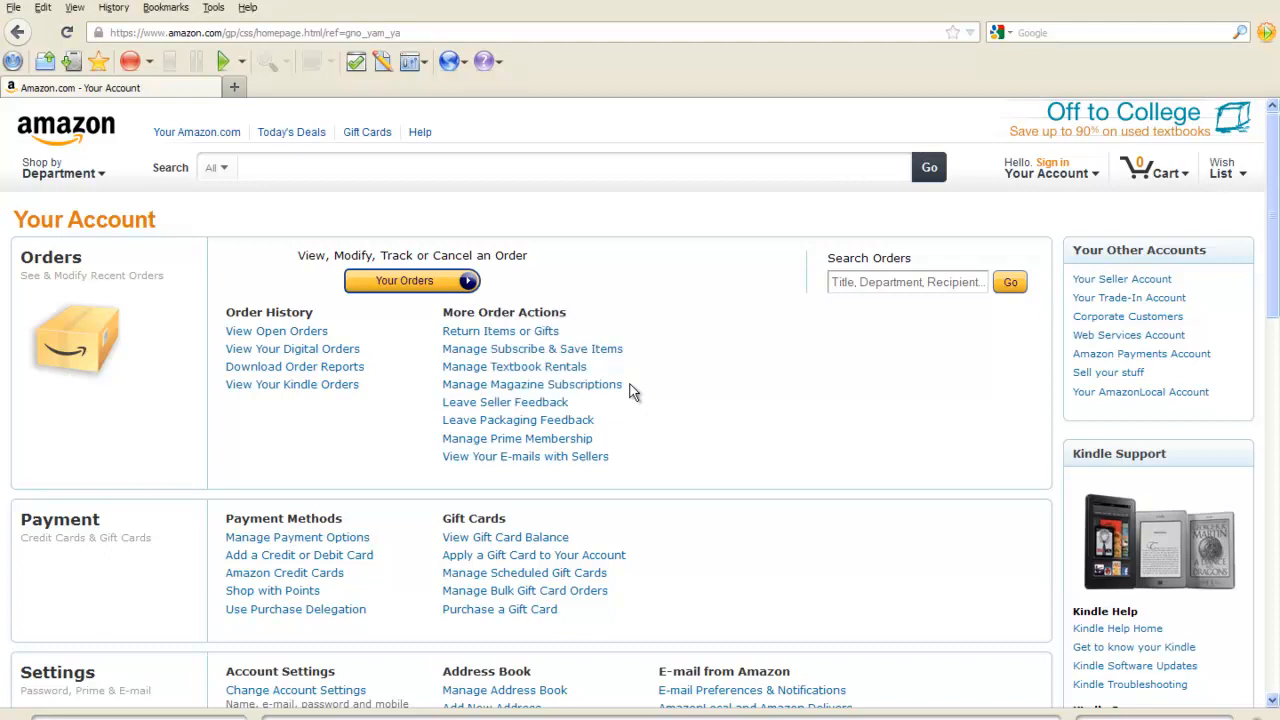
{"action": "left_click", "coordinate": [222, 64]}
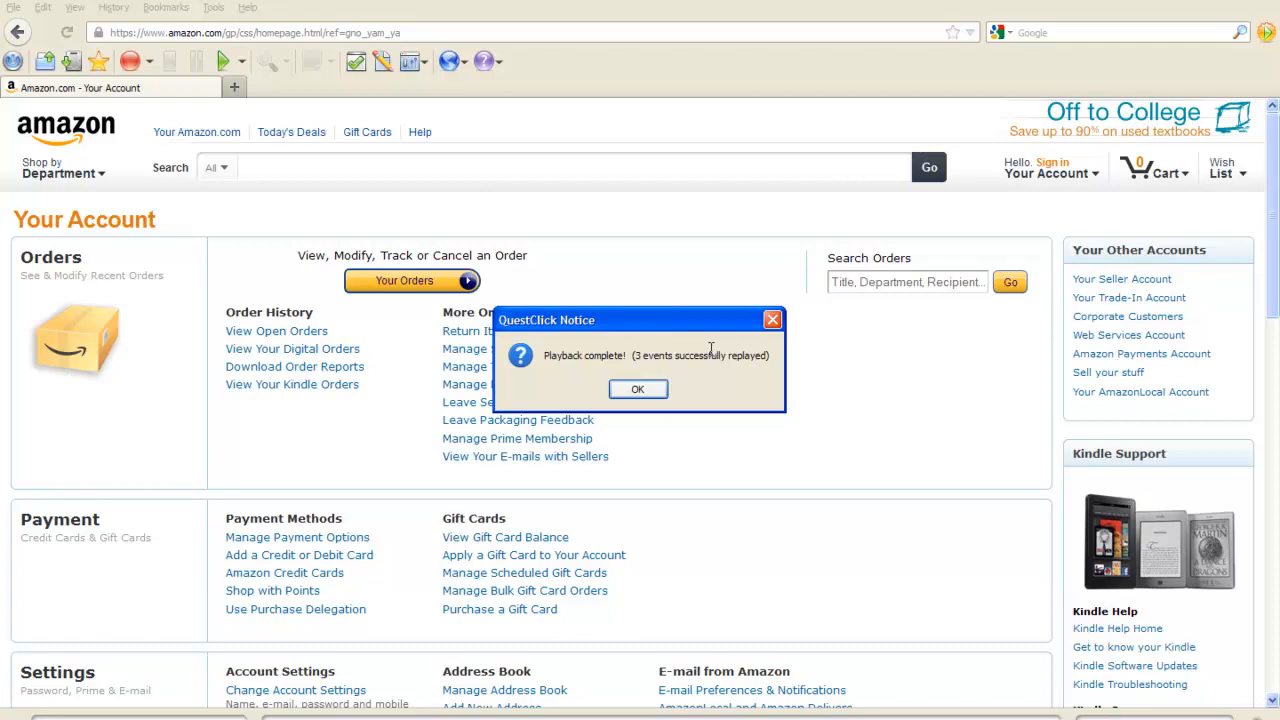
{"action": "left_click", "coordinate": [638, 389]}
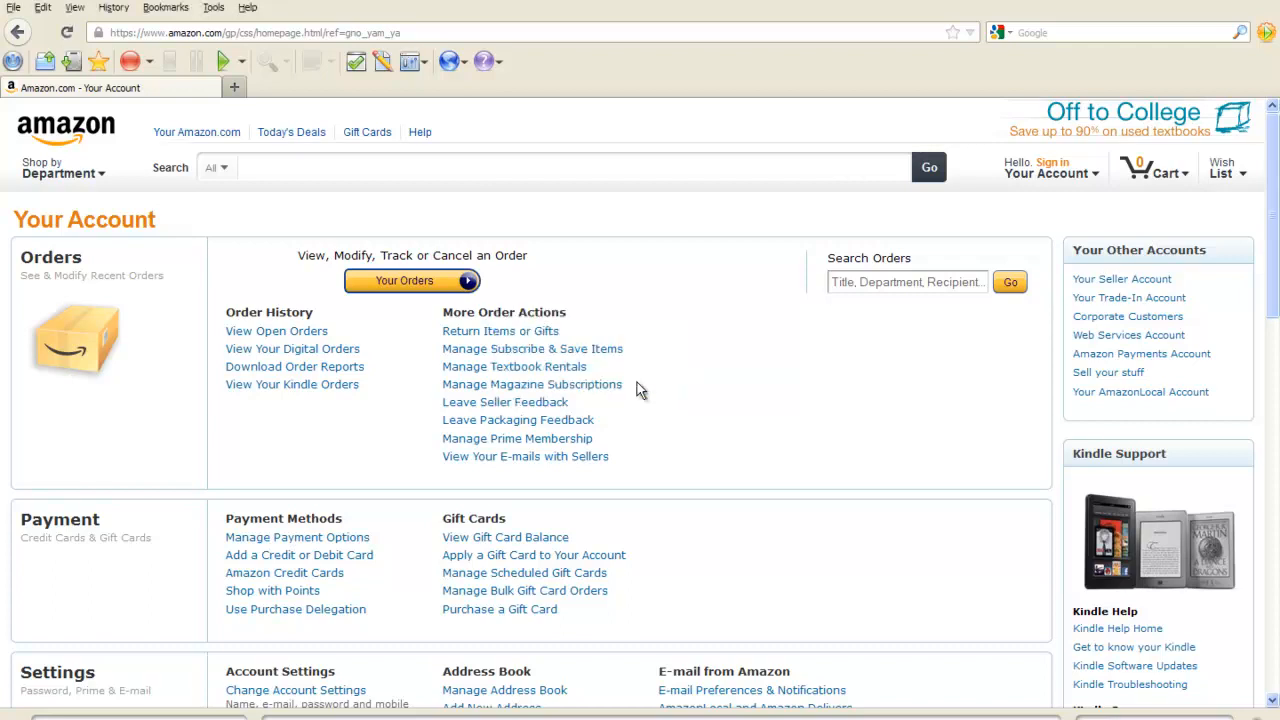
- Show the script's action list and review the replay results of the Amazon home page action and its navigation event
{"action": "left_click", "coordinate": [357, 62]}
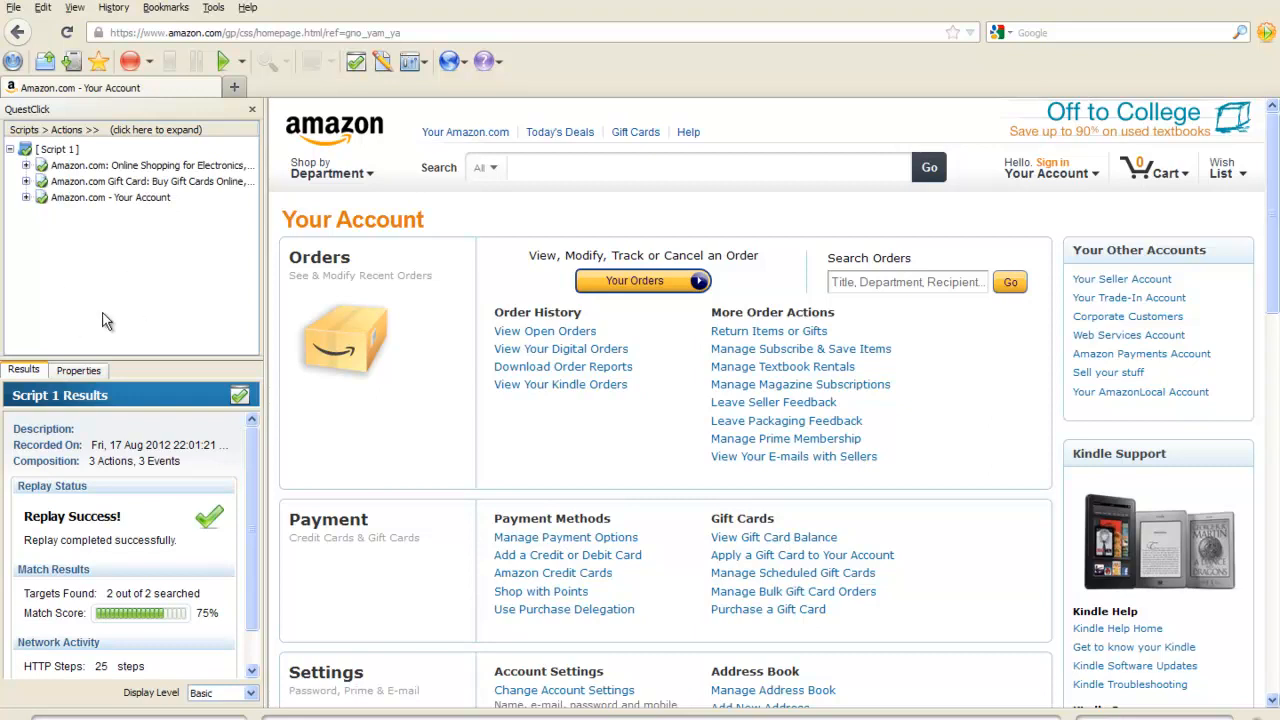
{"action": "left_click", "coordinate": [78, 166]}
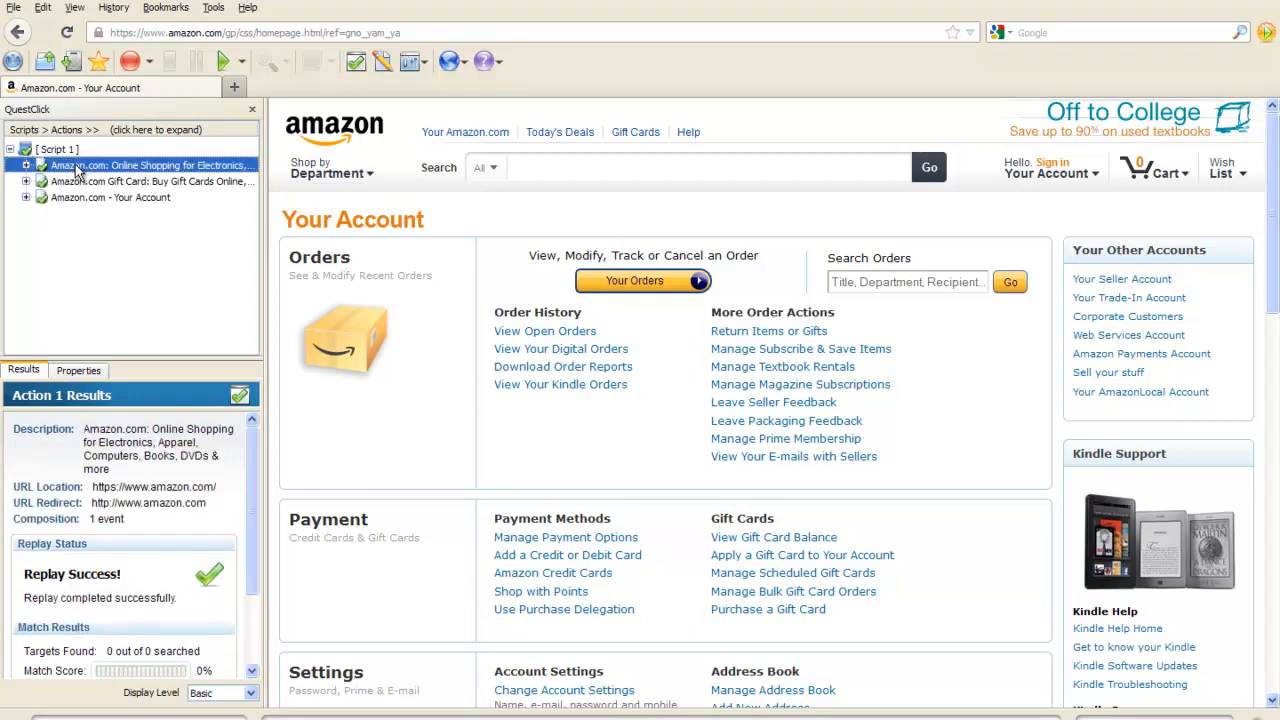
{"action": "left_click", "coordinate": [26, 165]}
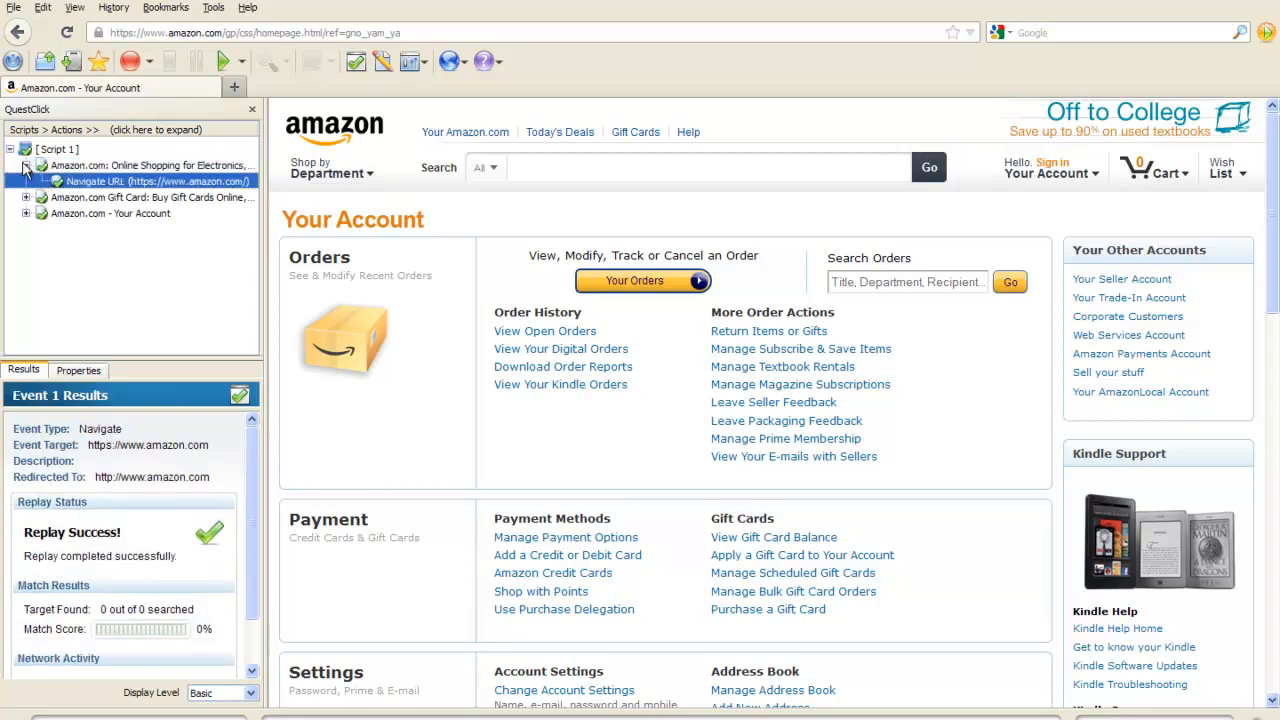
{"action": "left_click", "coordinate": [75, 167]}
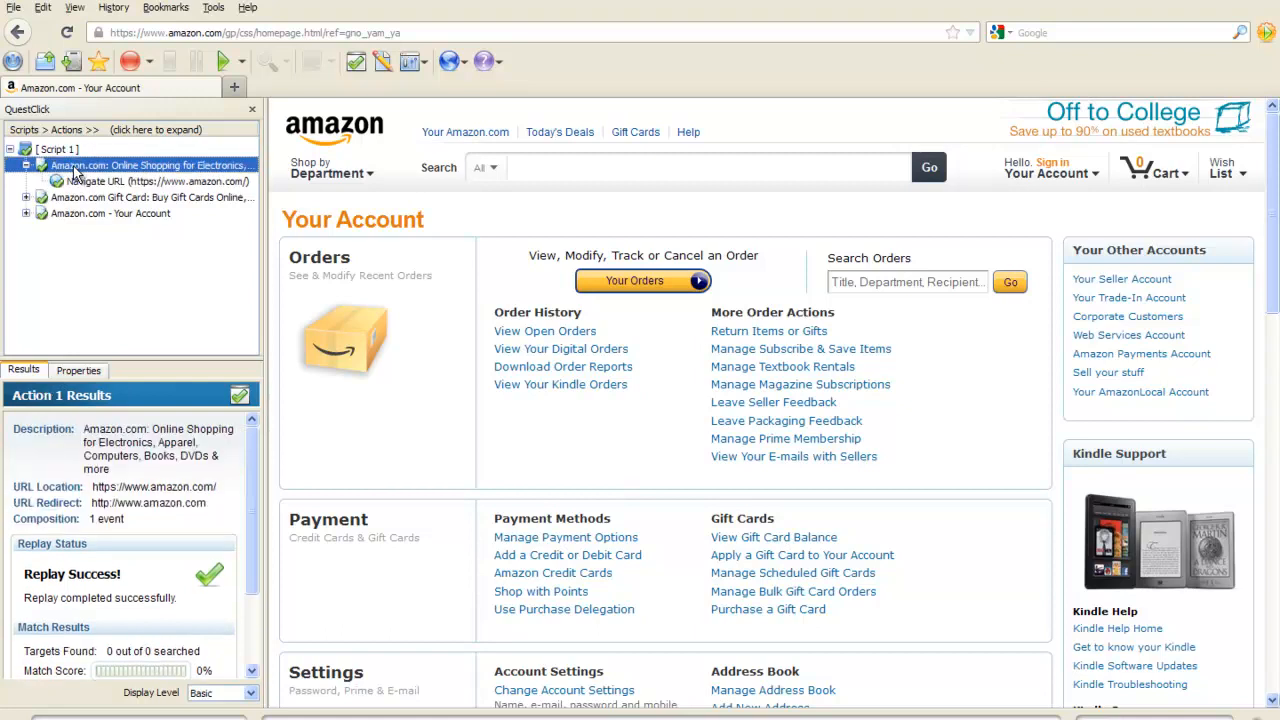
- Examine the home page action's properties, including Keyword Validation and Image Validation, and collapse the action in the script tree
{"action": "left_click", "coordinate": [78, 370]}
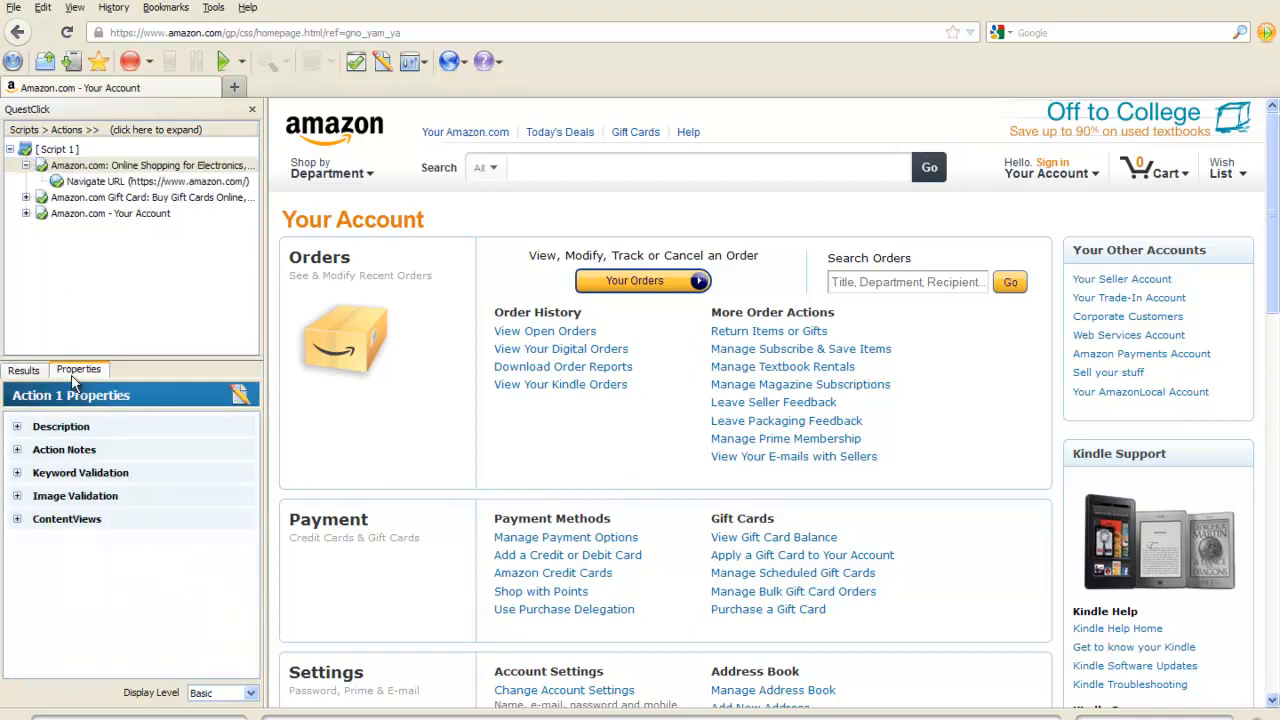
{"action": "left_click", "coordinate": [17, 473]}
{"action": "left_click", "coordinate": [17, 473]}
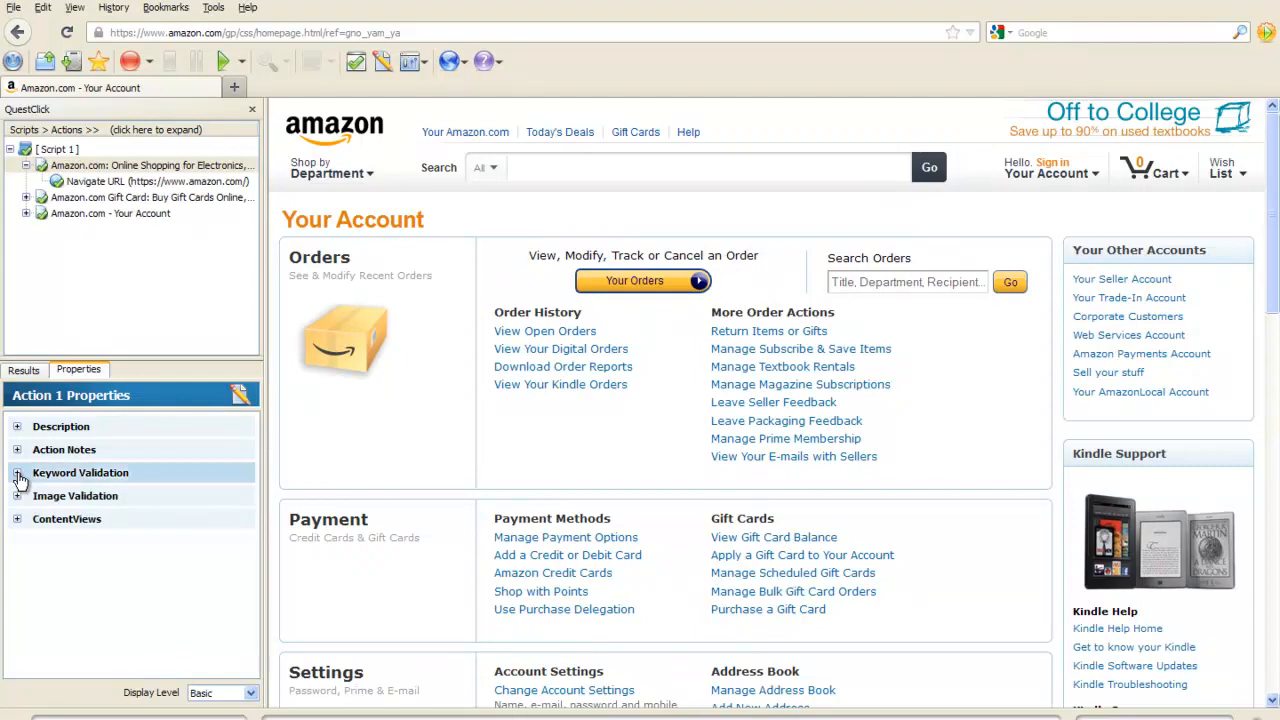
{"action": "left_click", "coordinate": [17, 497]}
{"action": "left_click", "coordinate": [17, 497]}
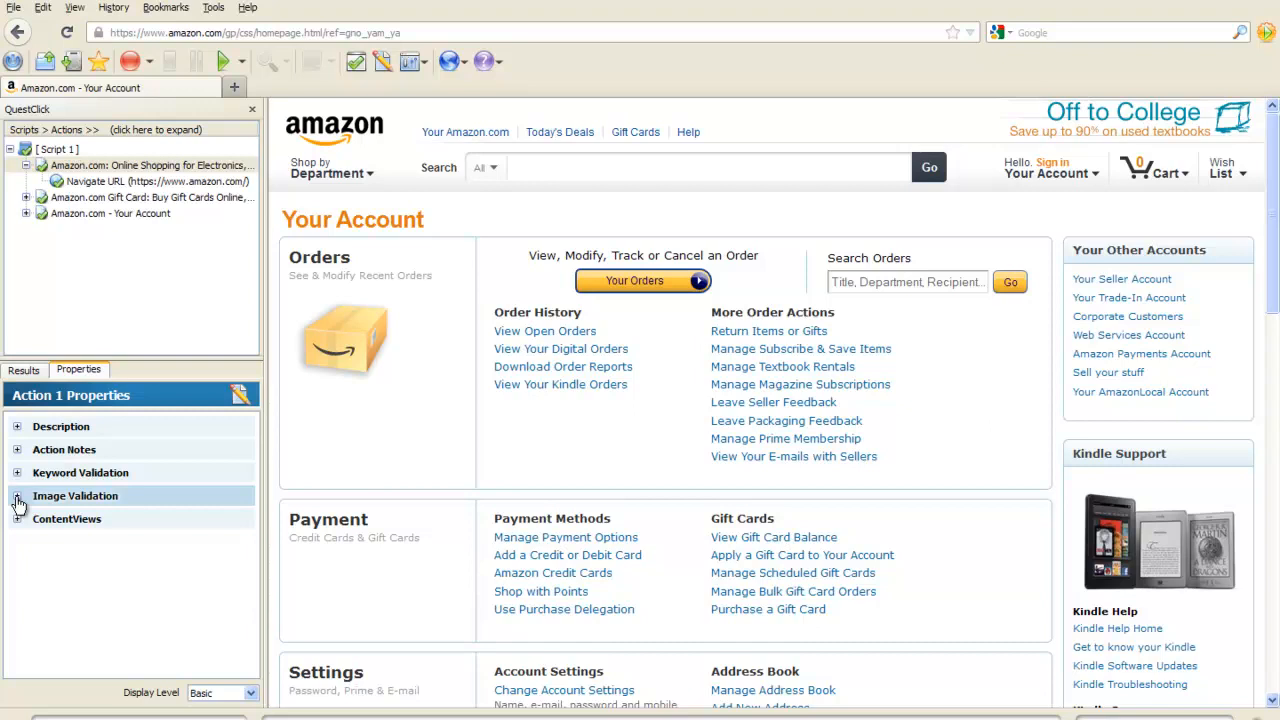
{"action": "left_click", "coordinate": [26, 166]}
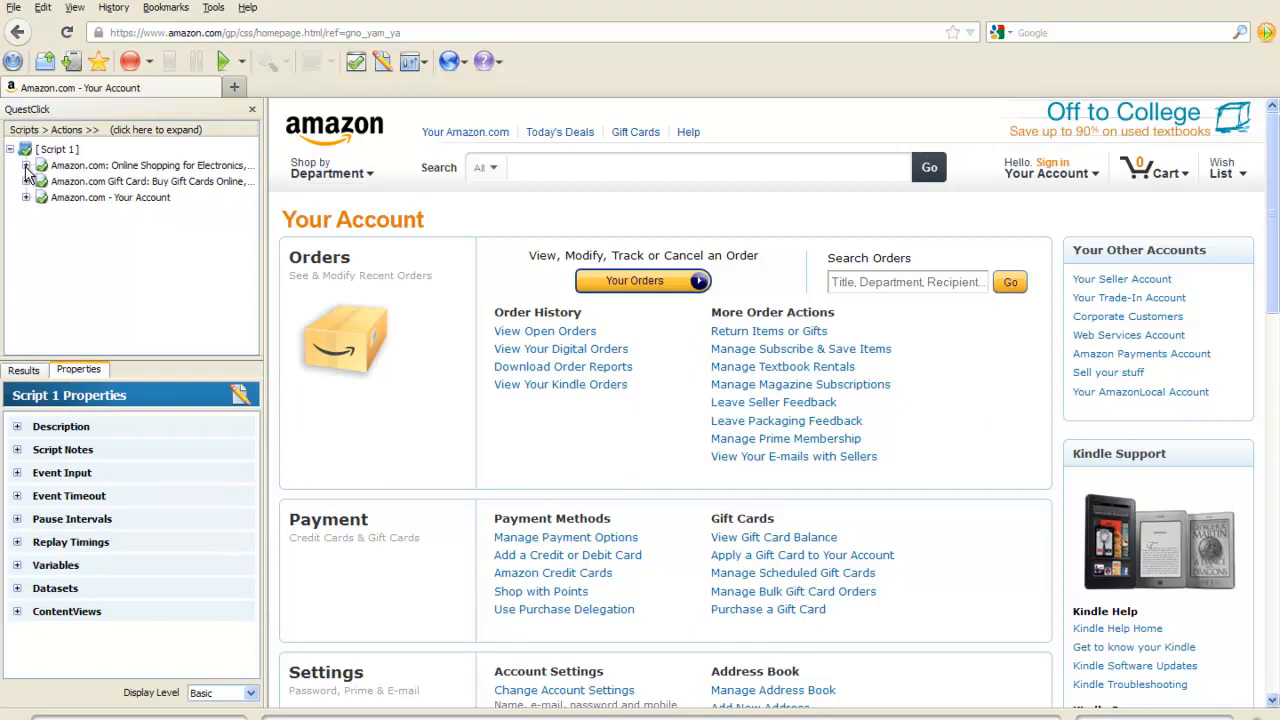
- Begin uploading the recording and log in with the saved account credentials
{"action": "left_click", "coordinate": [464, 64]}
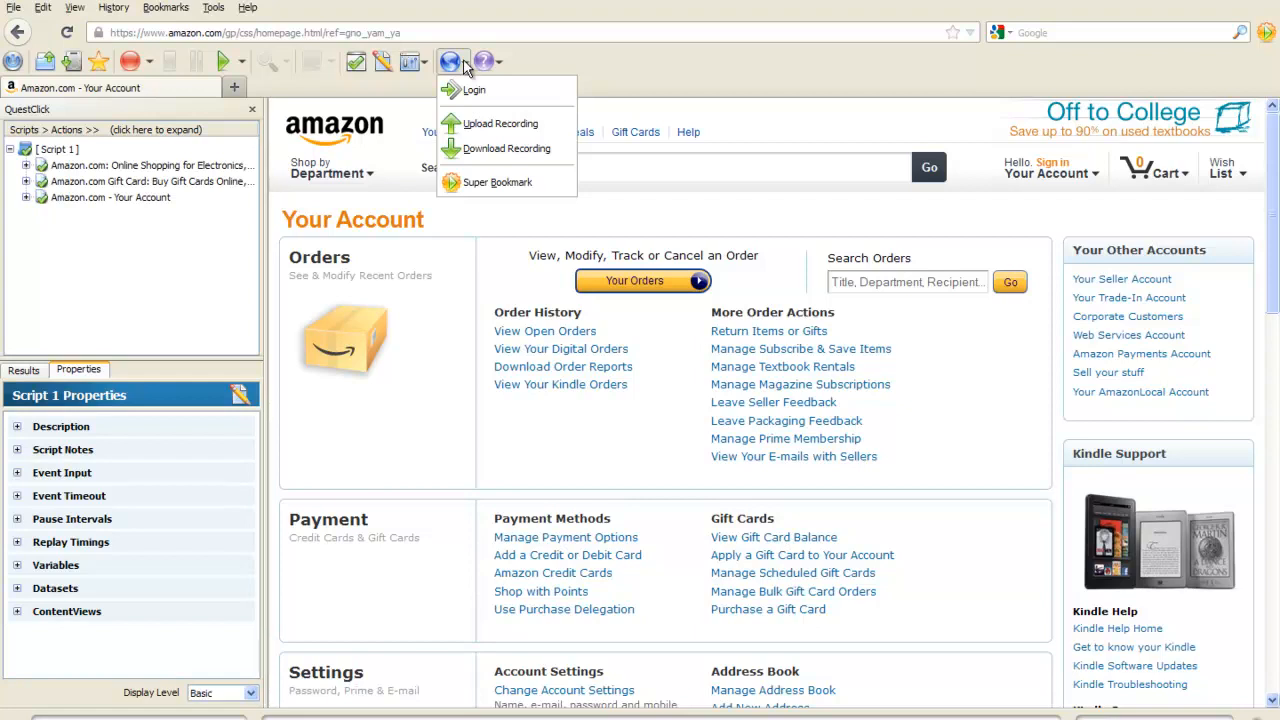
{"action": "left_click", "coordinate": [497, 128]}
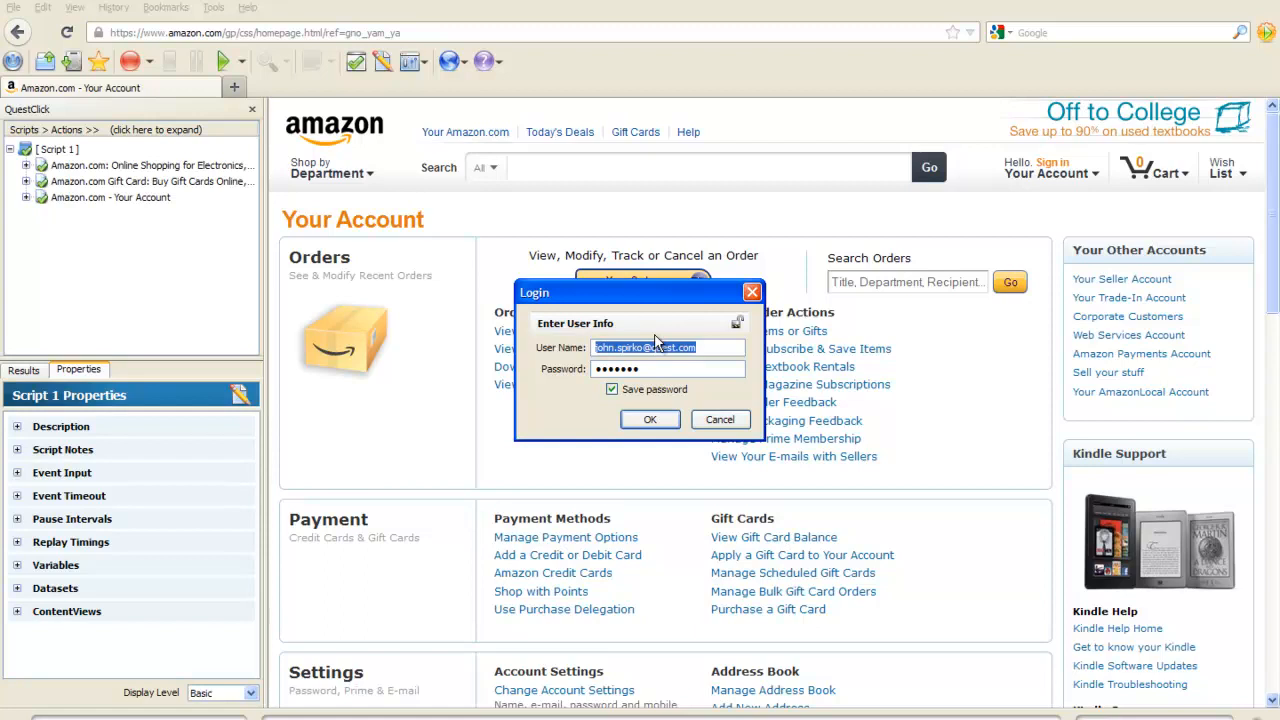
{"action": "left_click", "coordinate": [642, 421]}
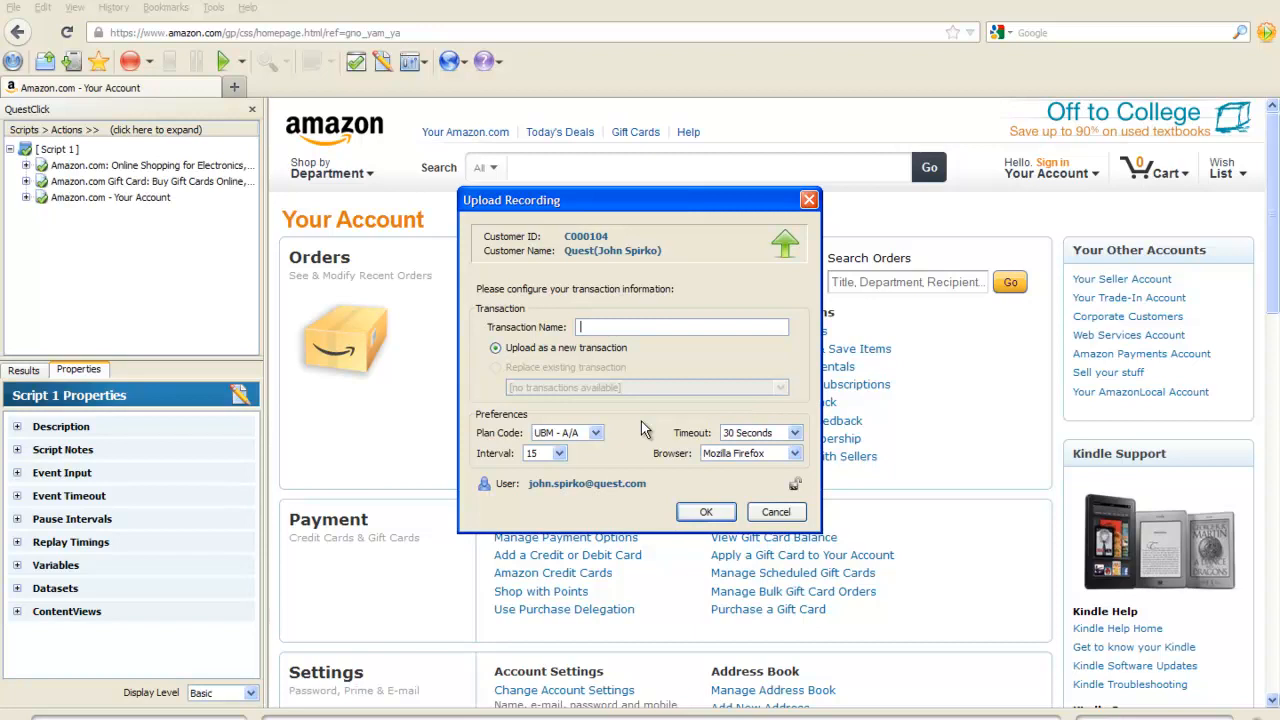
- Upload the recording as a new transaction named Amazon Goto Signin, keeping interval 15 and Mozilla Firefox, and continue without keyword validations
{"action": "type", "text": "Amazon Goto Signin"}
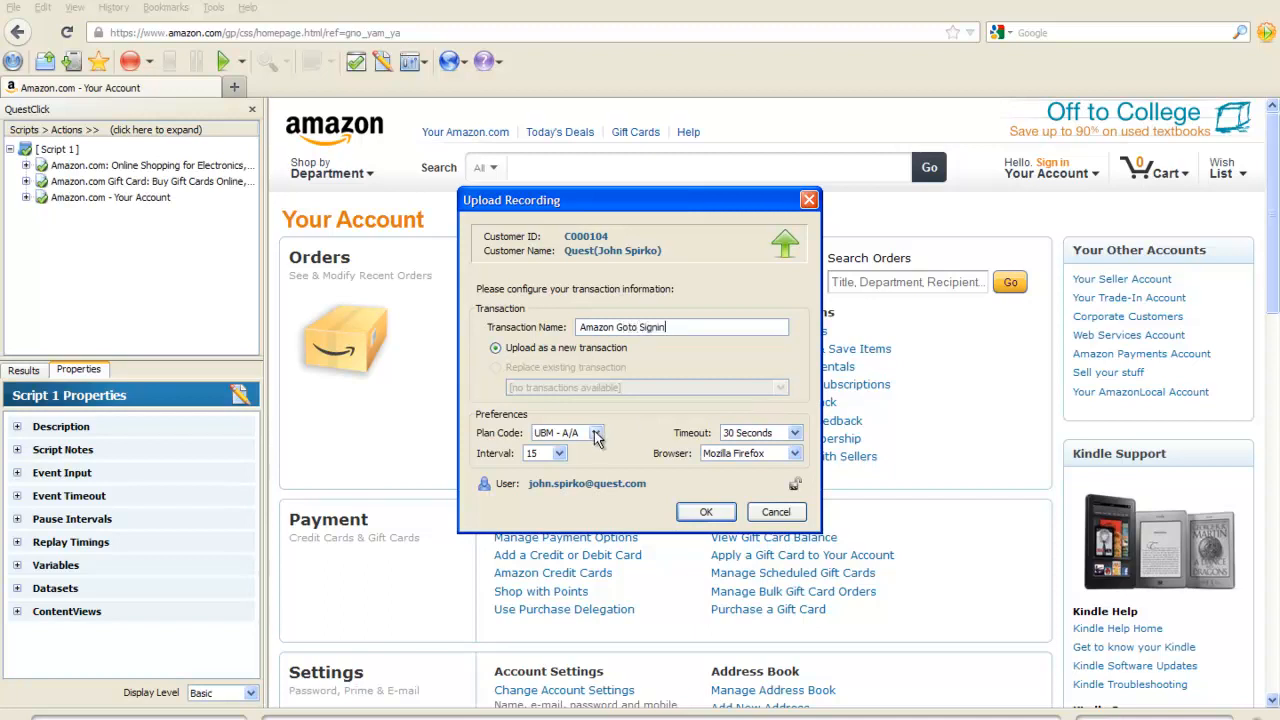
{"action": "left_click", "coordinate": [559, 453]}
{"action": "left_click", "coordinate": [559, 453]}
{"action": "left_click", "coordinate": [796, 454]}
{"action": "left_click", "coordinate": [797, 455]}
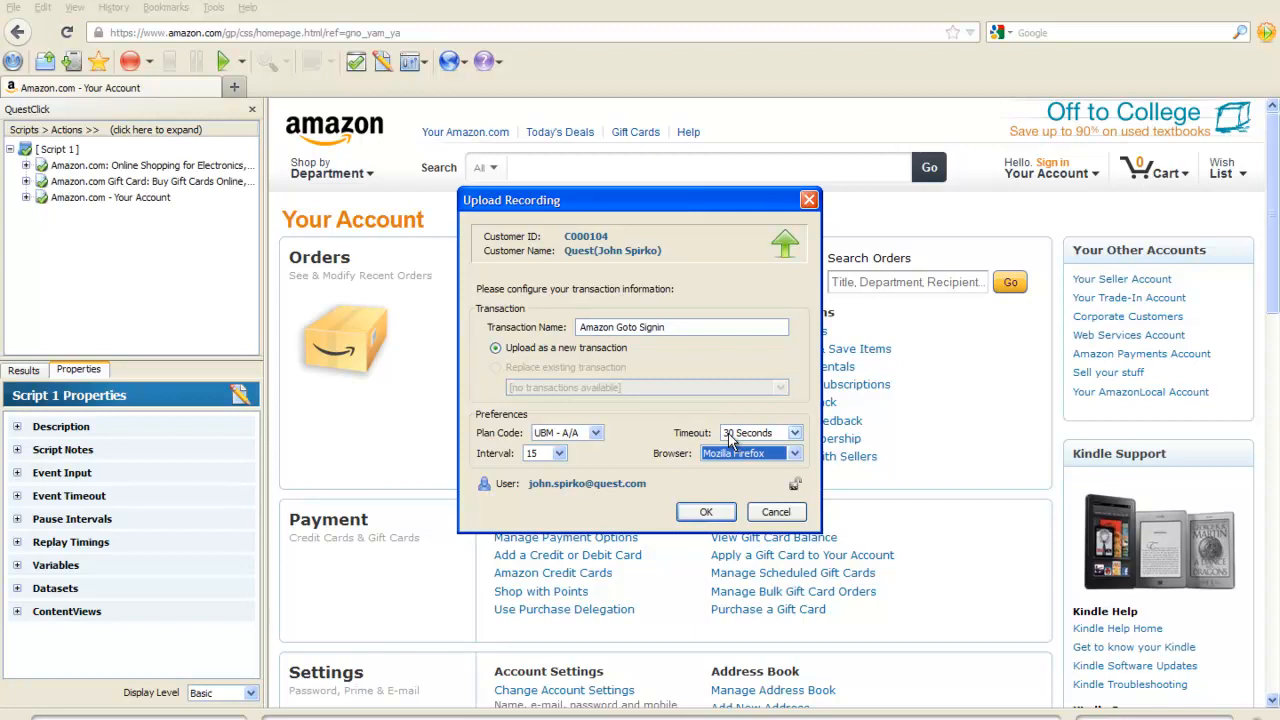
{"action": "left_click", "coordinate": [705, 512]}
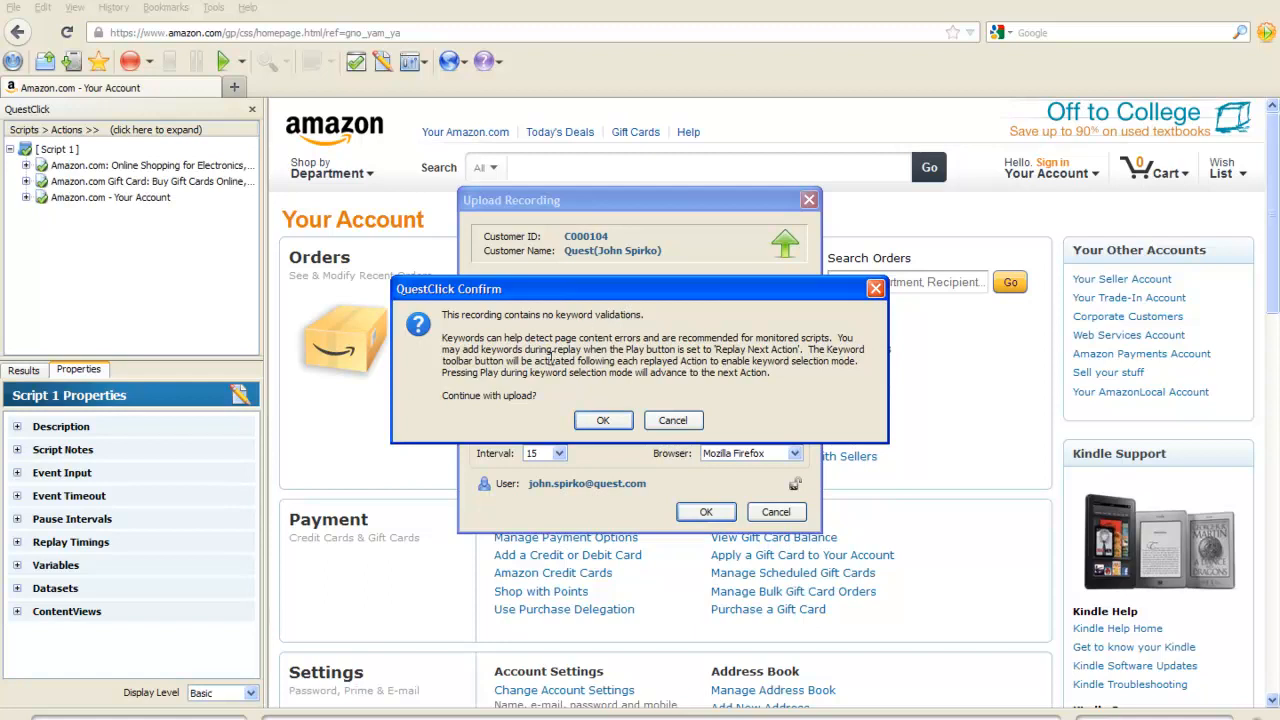
{"action": "left_click", "coordinate": [602, 421]}
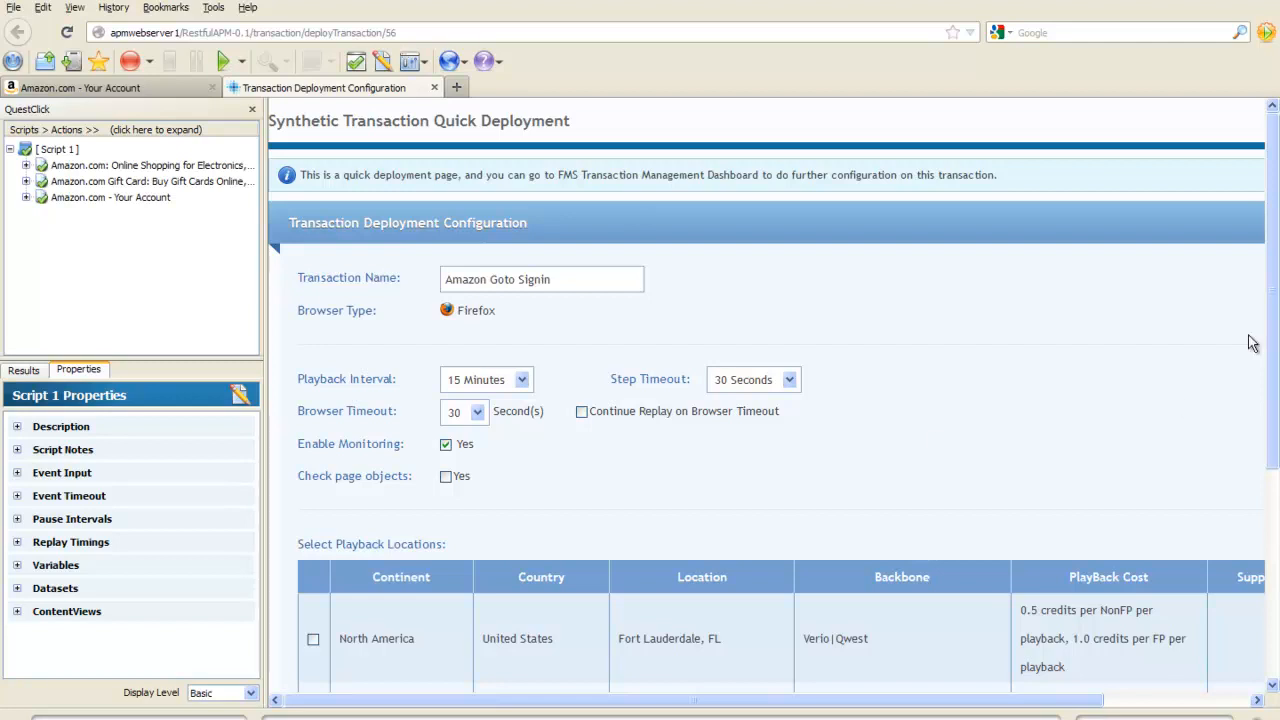
- Keep monitoring enabled and turn on checking of page objects in the transaction deployment configuration
{"action": "left_click_drag", "start_coordinate": [1276, 306], "coordinate": [1276, 409]}
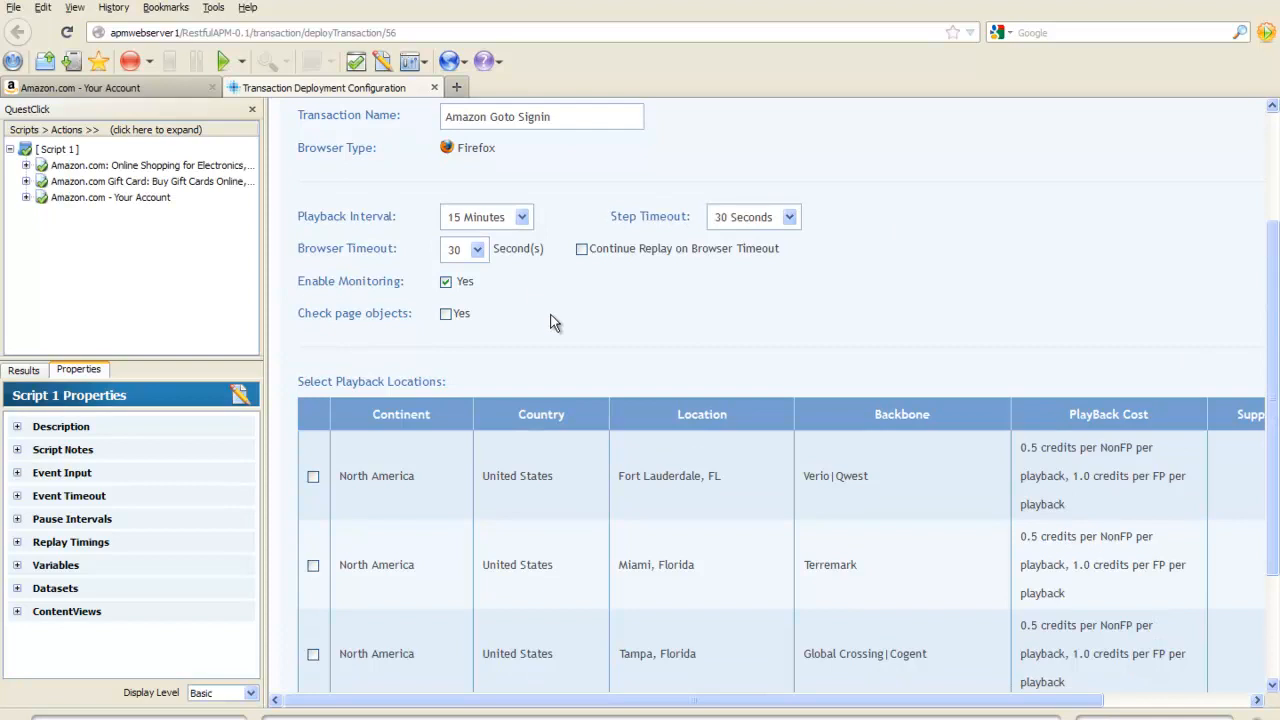
{"action": "left_click", "coordinate": [446, 284]}
{"action": "left_click", "coordinate": [446, 314]}
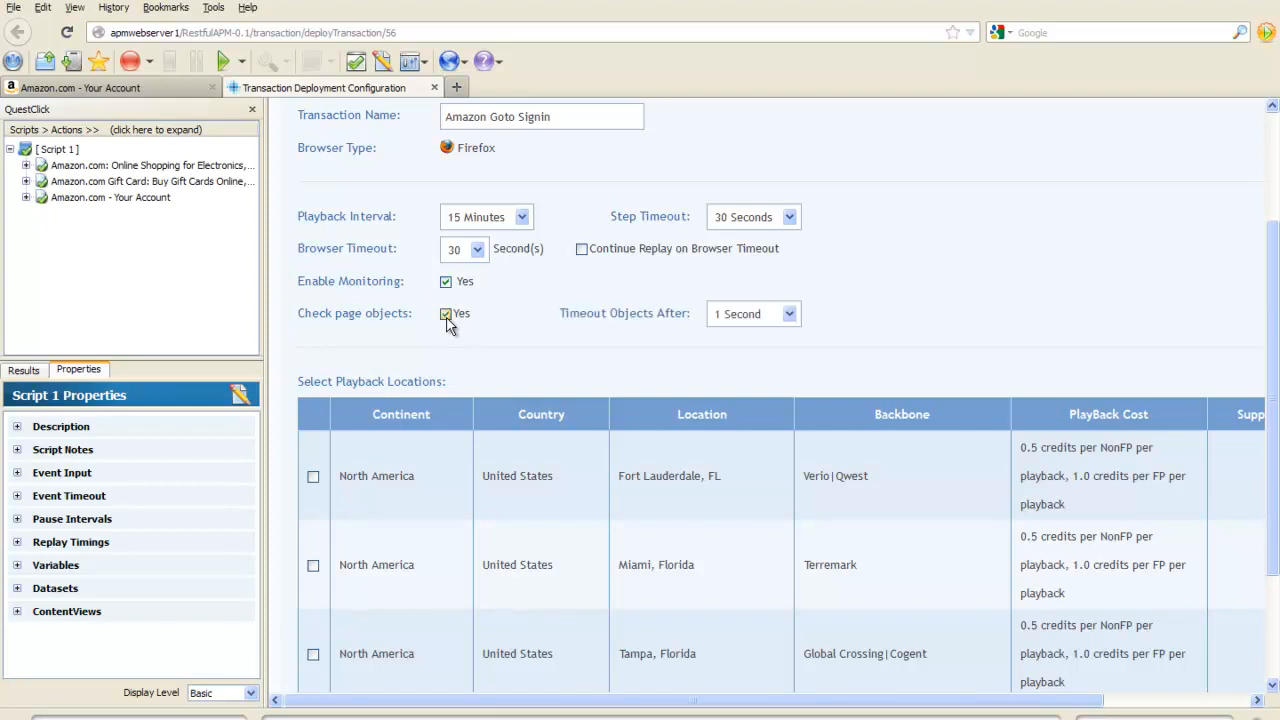
- Set page objects to time out after 20 seconds in the transaction deployment configuration
{"action": "left_click", "coordinate": [789, 314]}
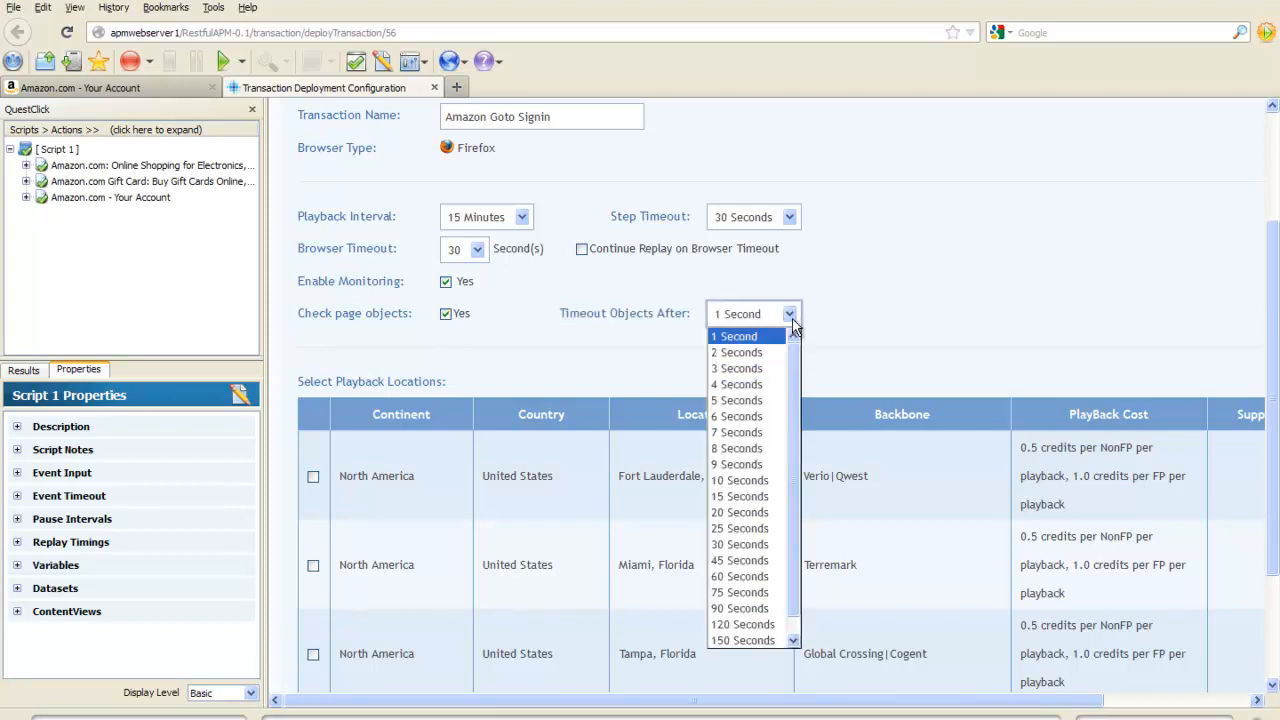
{"action": "left_click", "coordinate": [740, 512]}
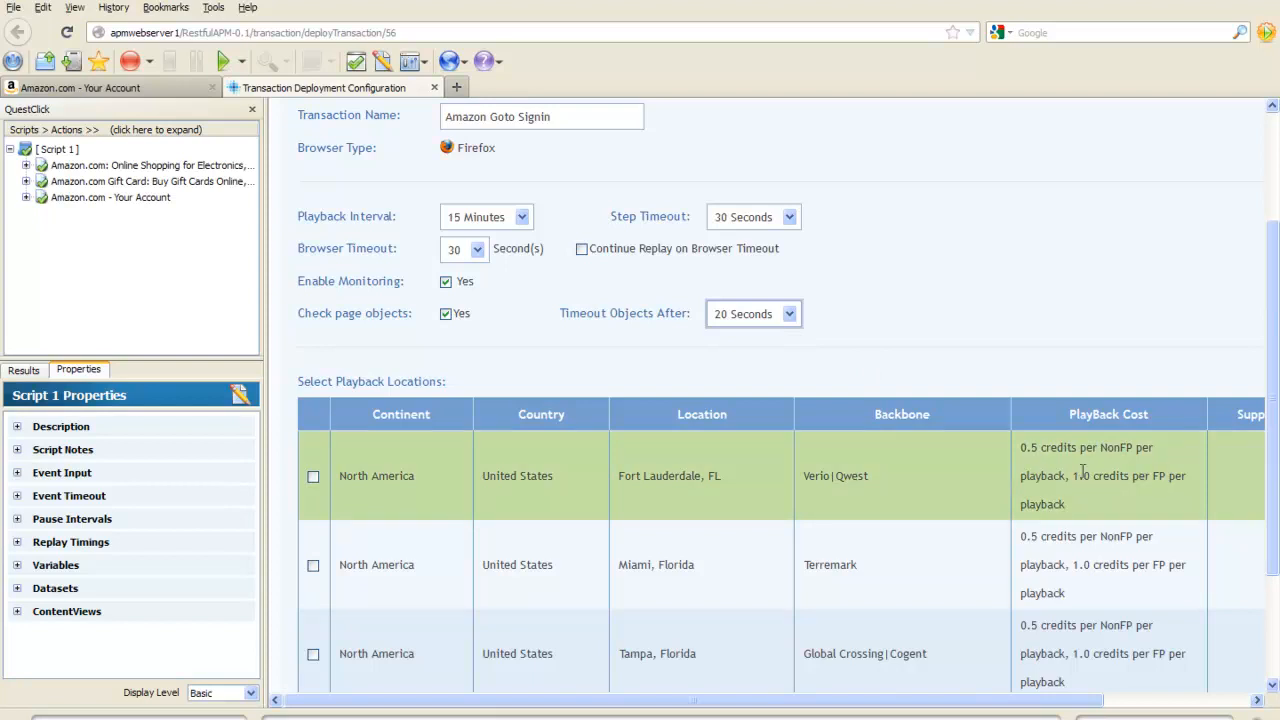
- Choose Fort Lauderdale, Miami and Tampa as the playback locations and deploy the transaction
{"action": "left_click_drag", "start_coordinate": [1277, 405], "coordinate": [1277, 462]}
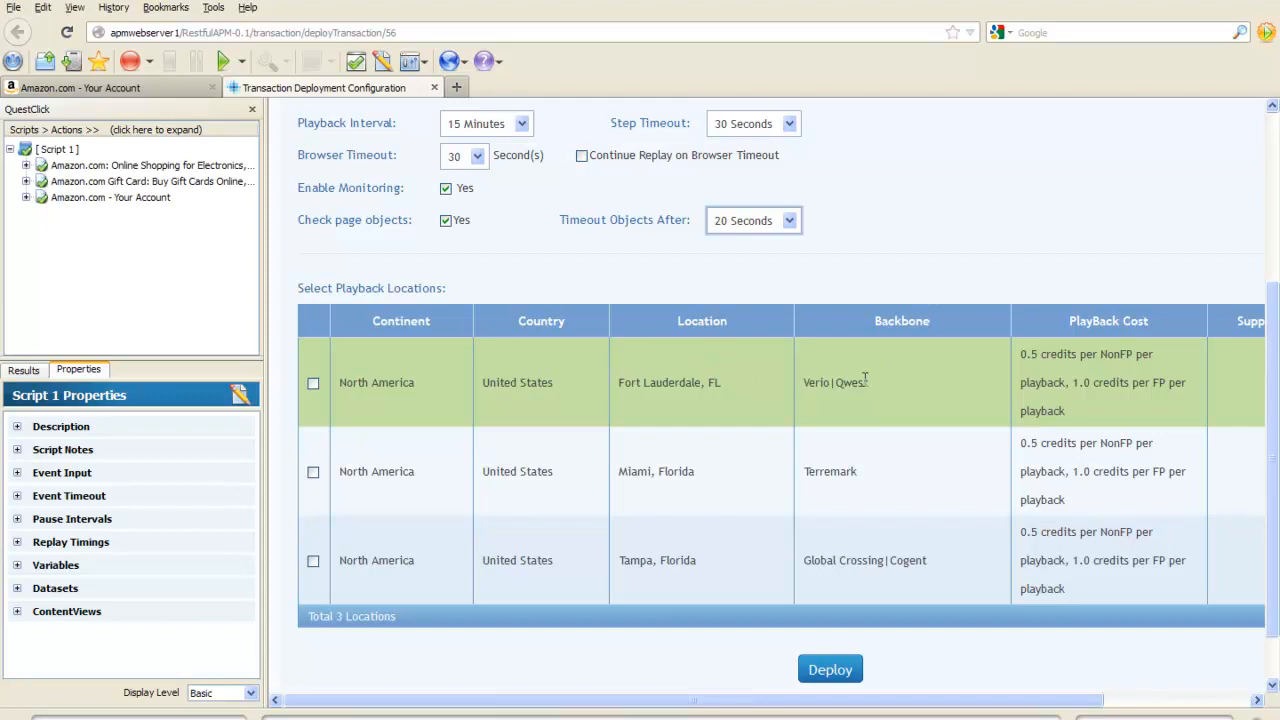
{"action": "left_click", "coordinate": [313, 385]}
{"action": "left_click", "coordinate": [314, 472]}
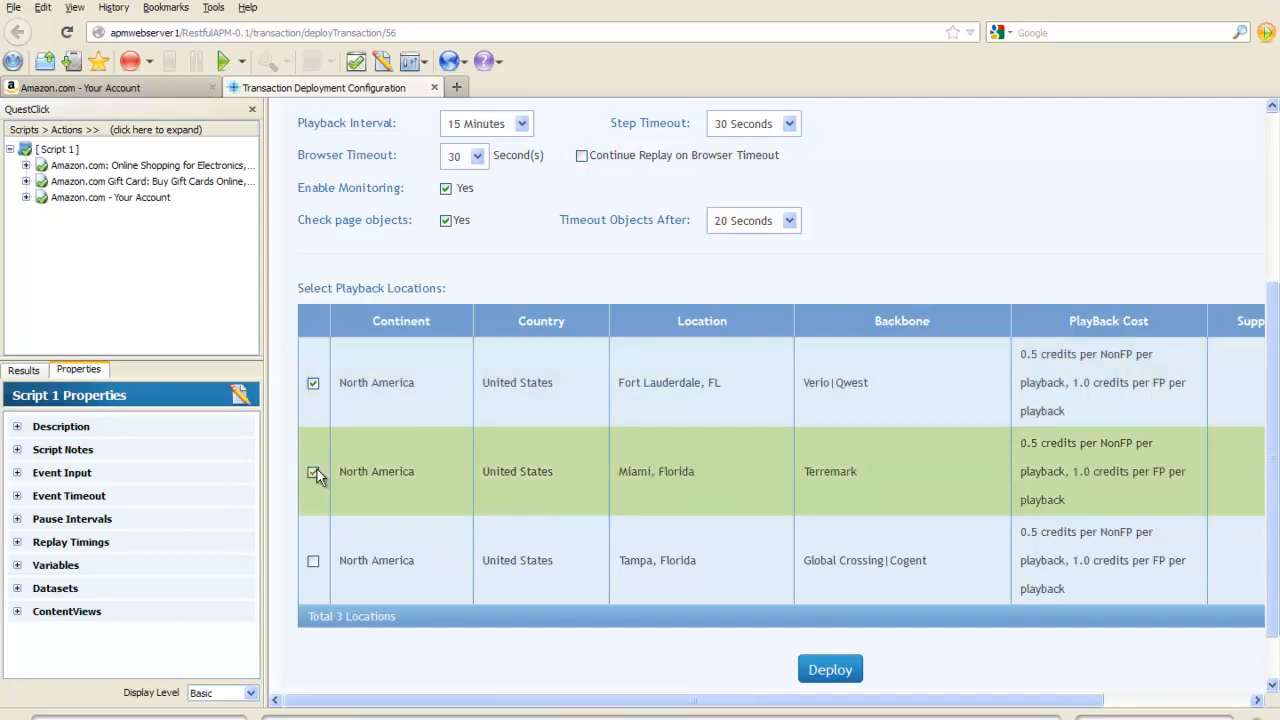
{"action": "left_click", "coordinate": [313, 562]}
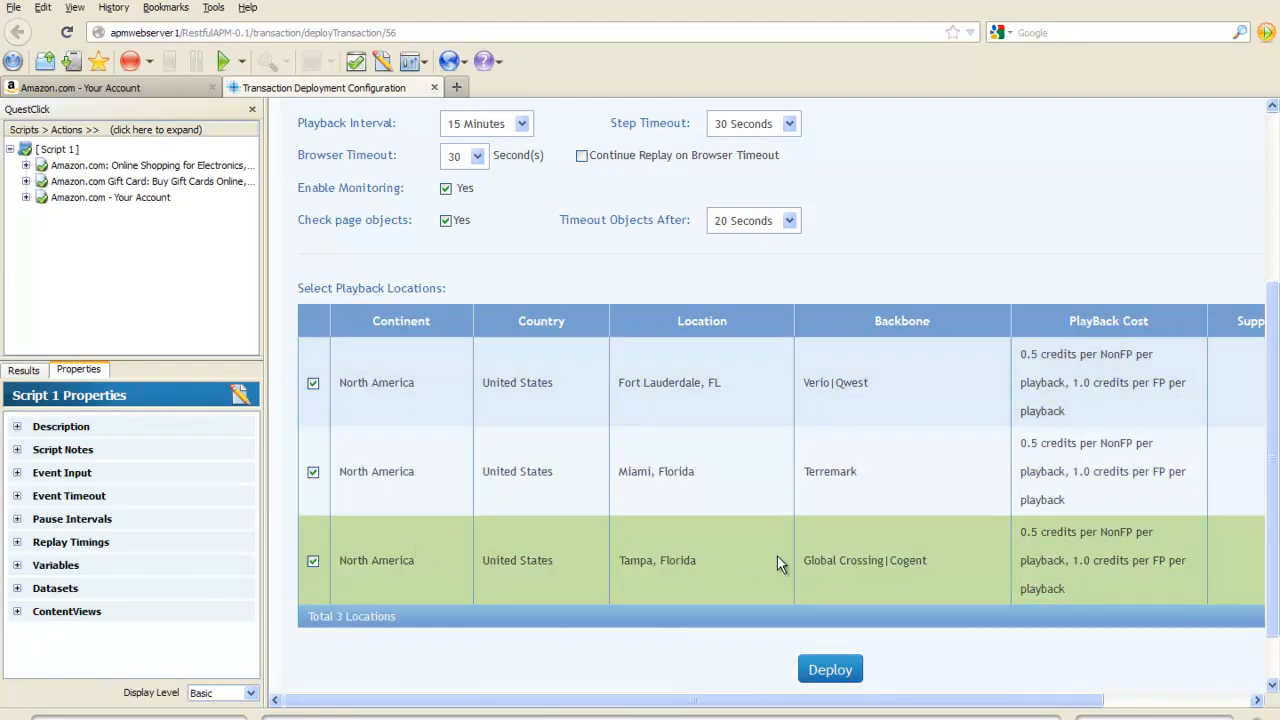
{"action": "left_click", "coordinate": [832, 675]}
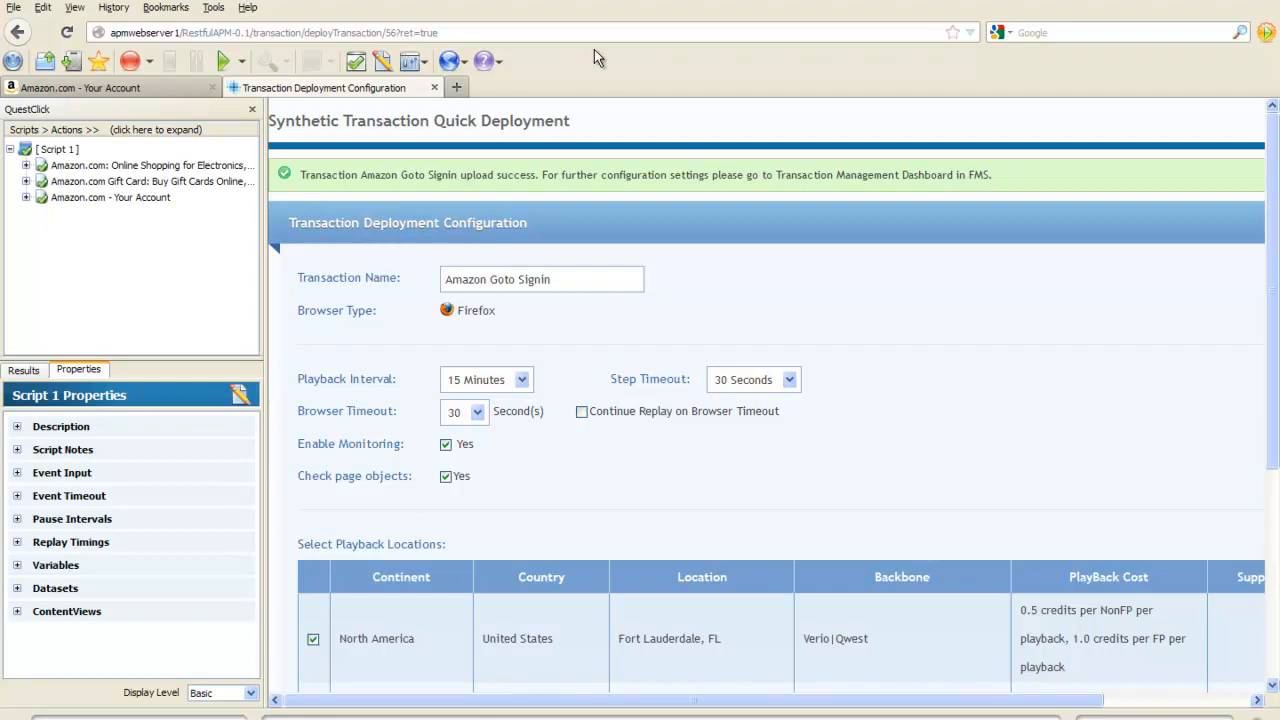
- Disable the QuestClick extension among the browser's add-ons and restart Firefox to apply the change
{"action": "left_click", "coordinate": [220, 9]}
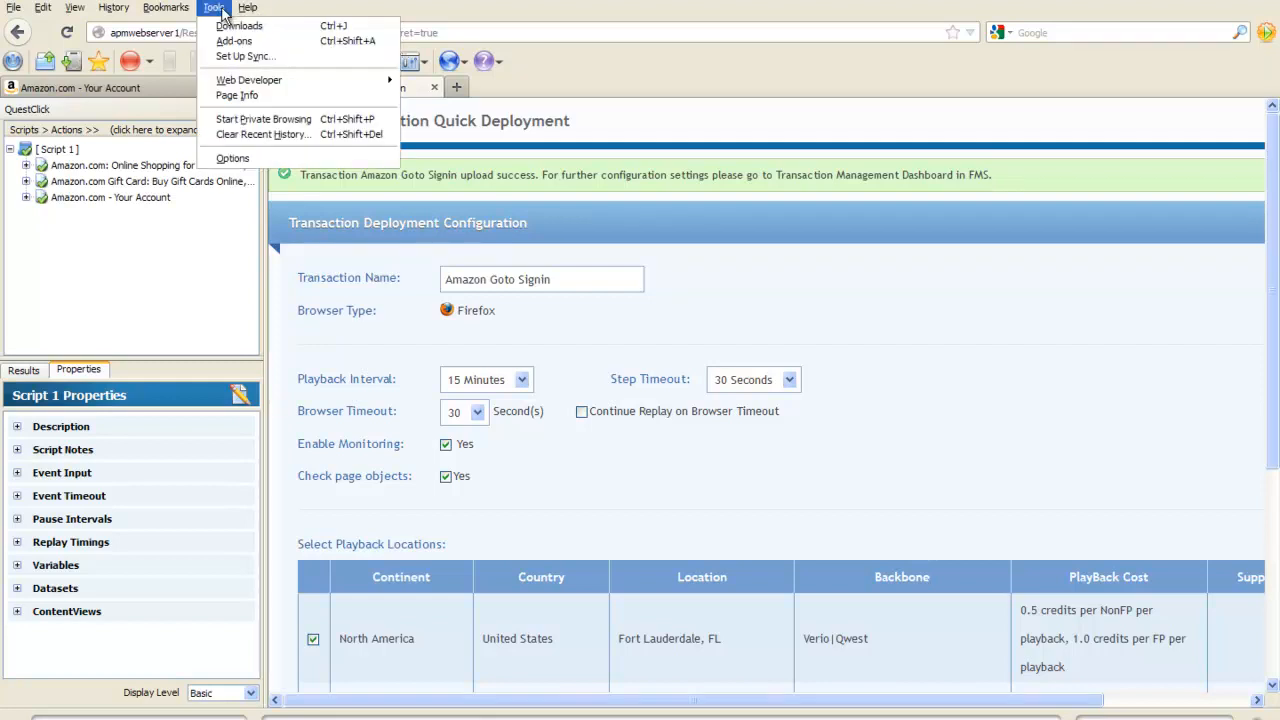
{"action": "left_click", "coordinate": [222, 40]}
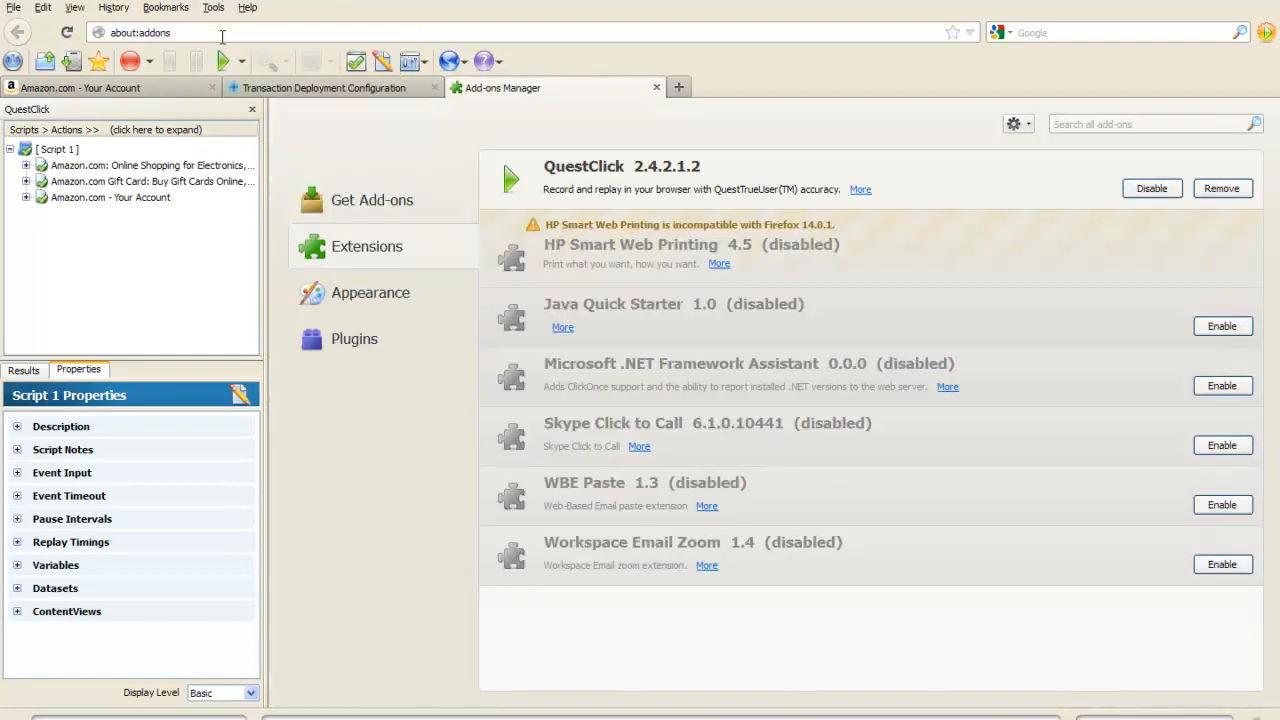
{"action": "left_click", "coordinate": [1143, 191]}
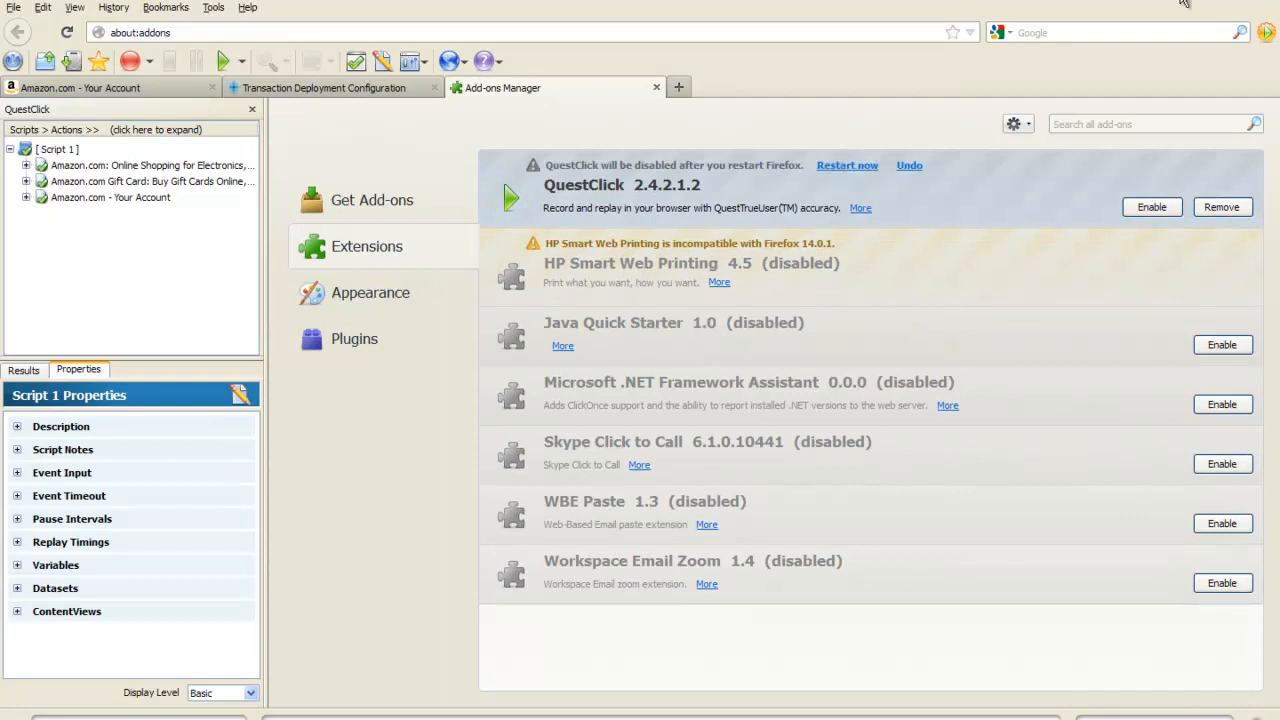
{"action": "left_click", "coordinate": [836, 168]}
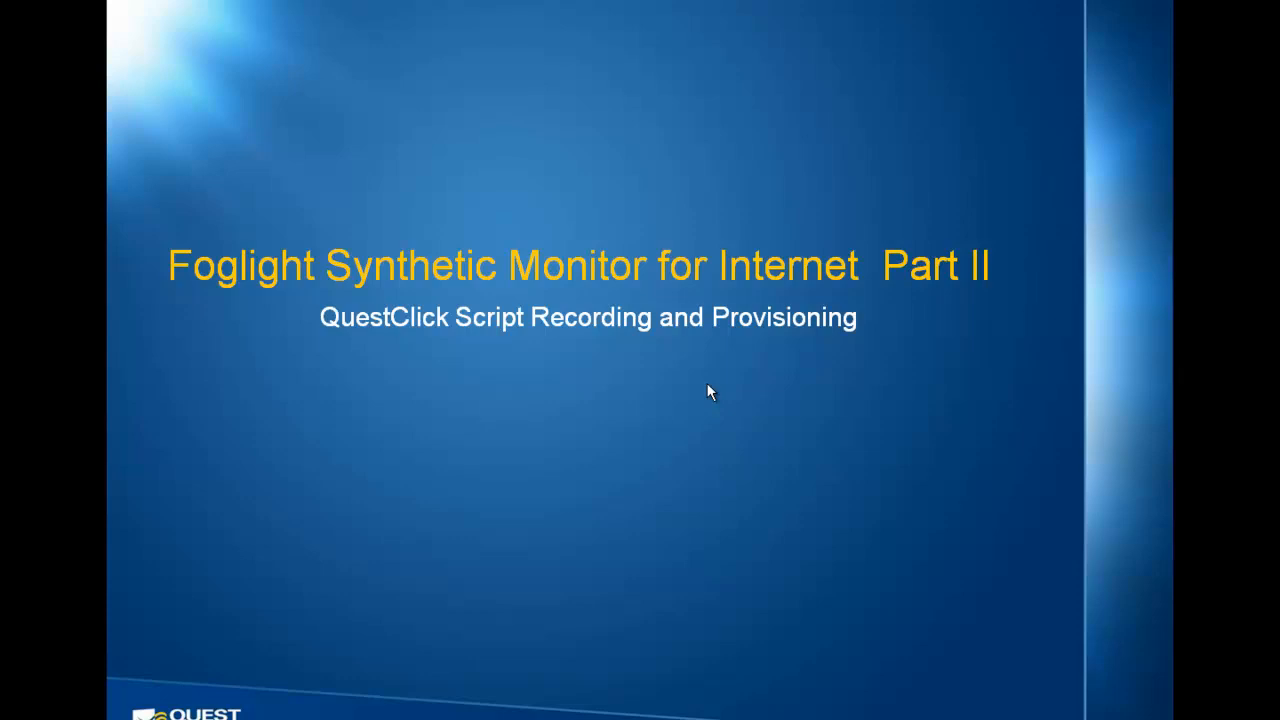
{"action": "key", "text": "alt+Tab"}
{"action": "key", "text": "alt+Tab"}
{"action": "key", "text": "alt+Tab"}
{"action": "key", "text": "alt+Tab"}
{"action": "key", "text": "alt+Tab"}
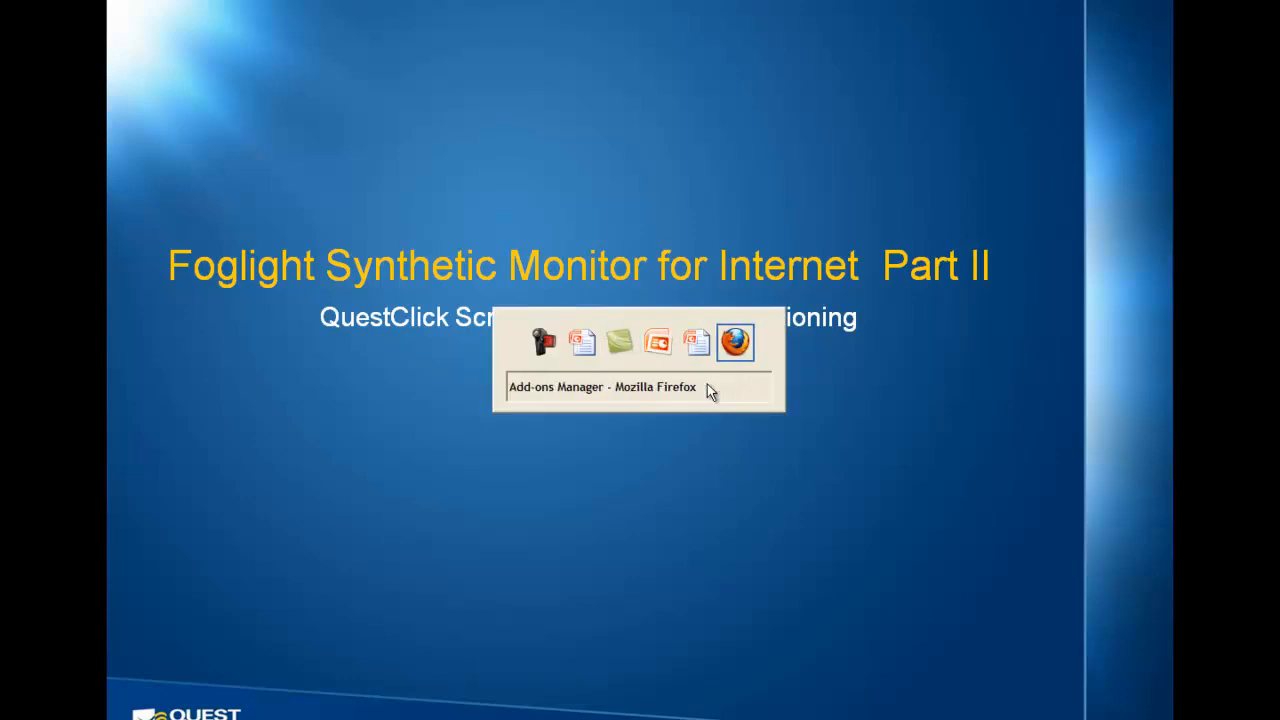
{"action": "key", "text": "alt+Tab"}
{"action": "key", "text": "alt+Tab"}
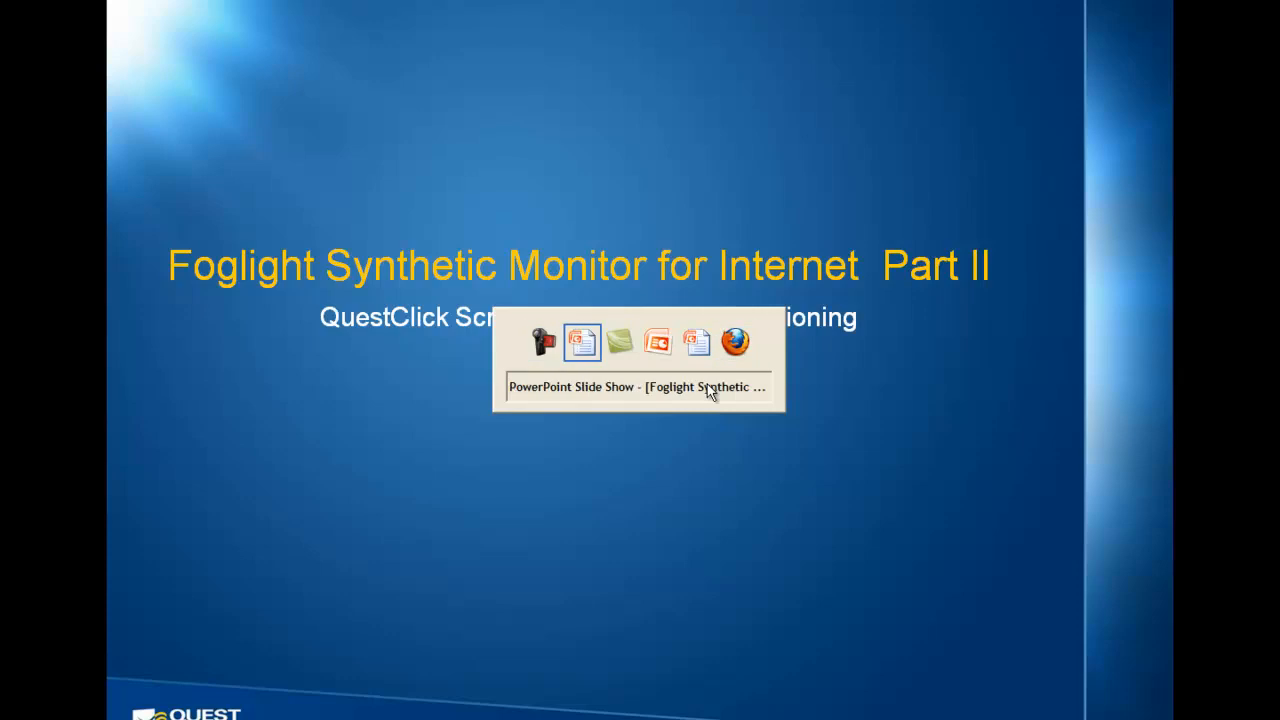
{"action": "key", "text": "Right"}
{"action": "key", "text": "Right"}
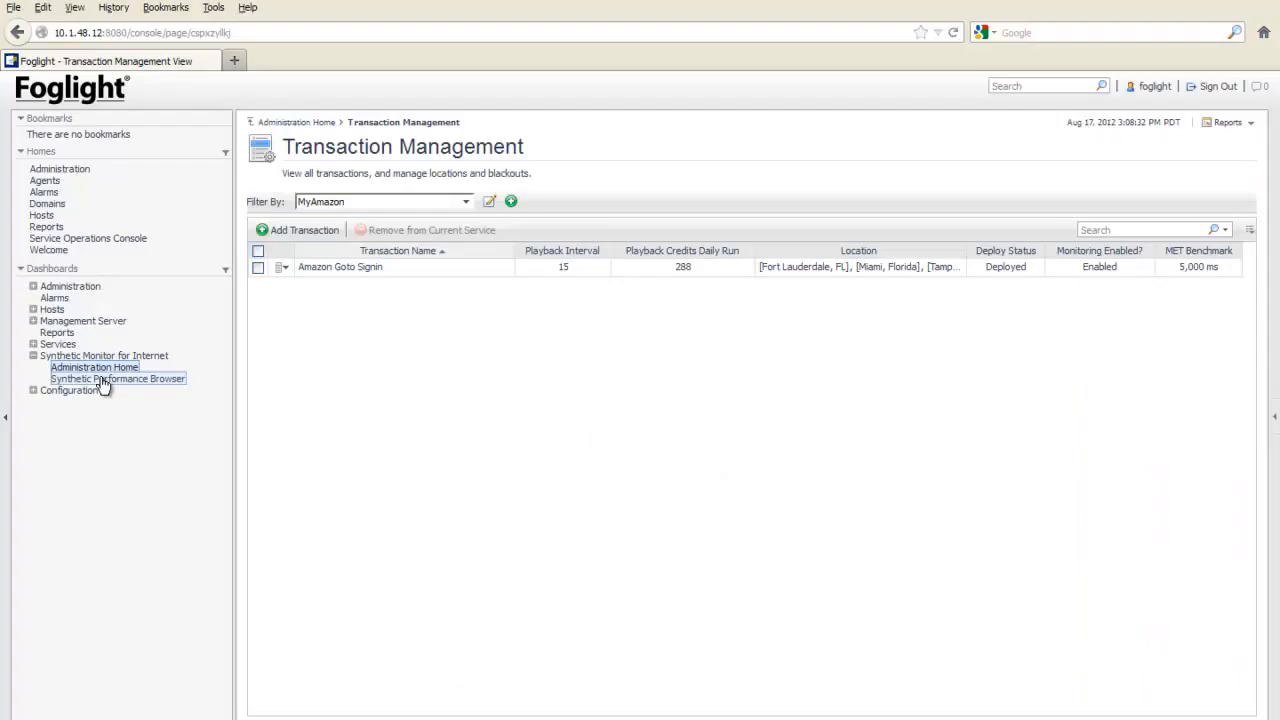
- Open the Synthetic Performance Browser dashboard of the Synthetic Monitor for Internet in Foglight
{"action": "left_click", "coordinate": [102, 380]}
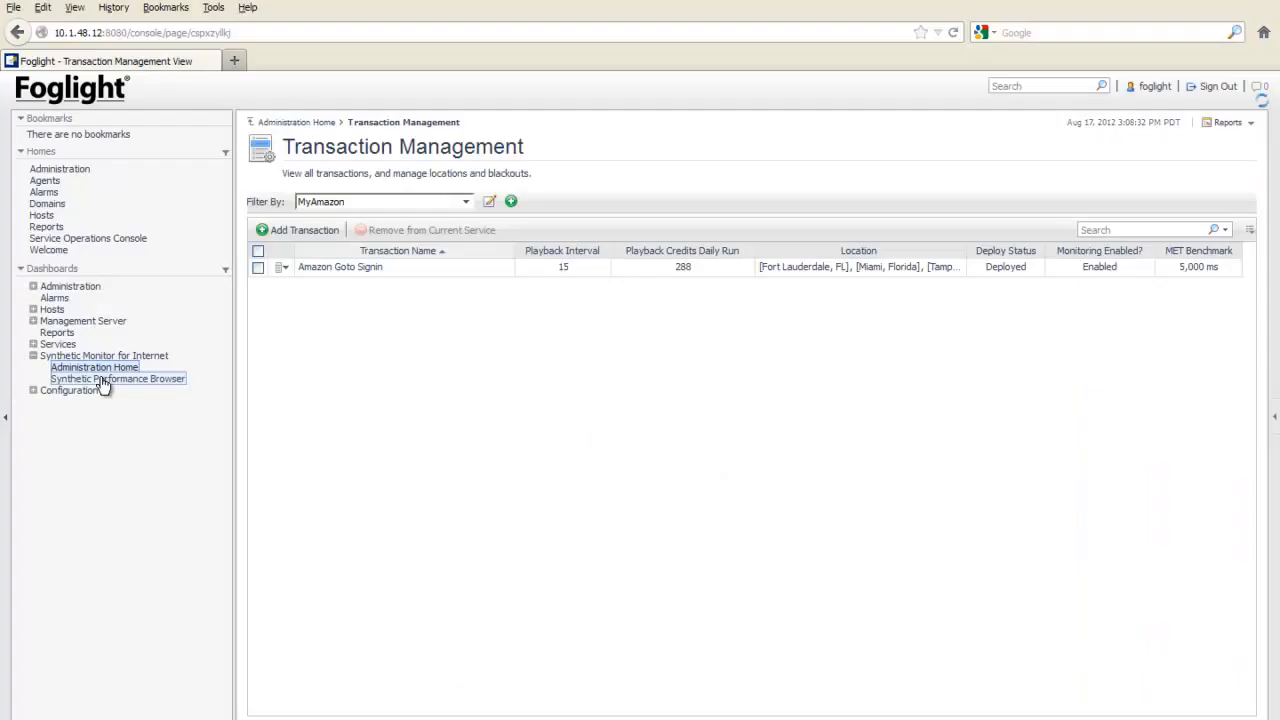